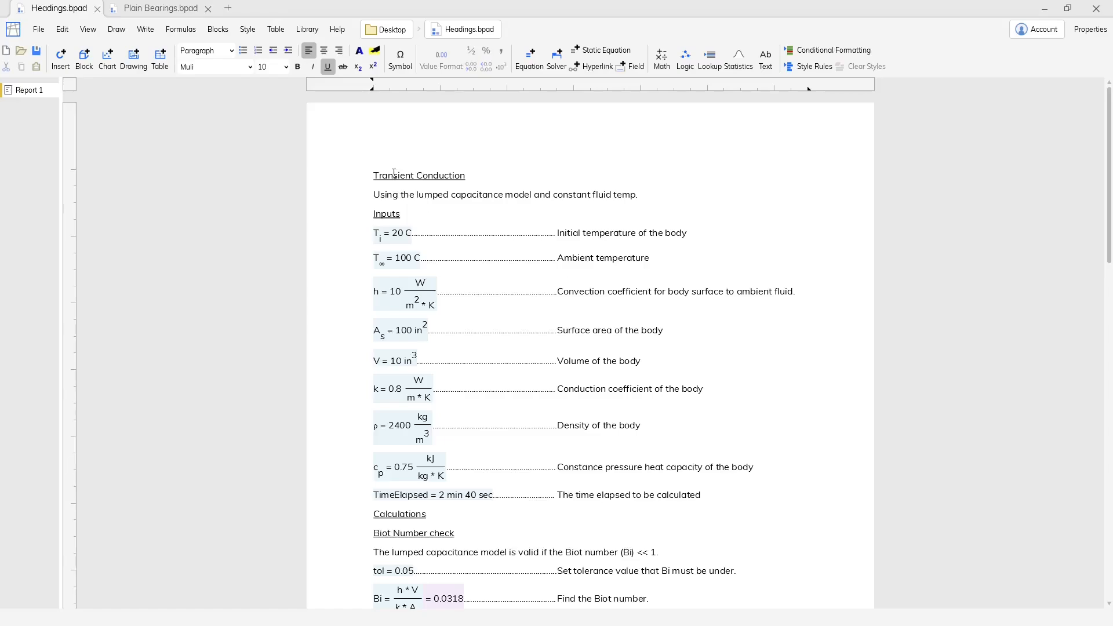
# Apply the Title style to the "Transient Conduction" line at the start of the report.
pyautogui.click(394, 174)
pyautogui.click(210, 52)
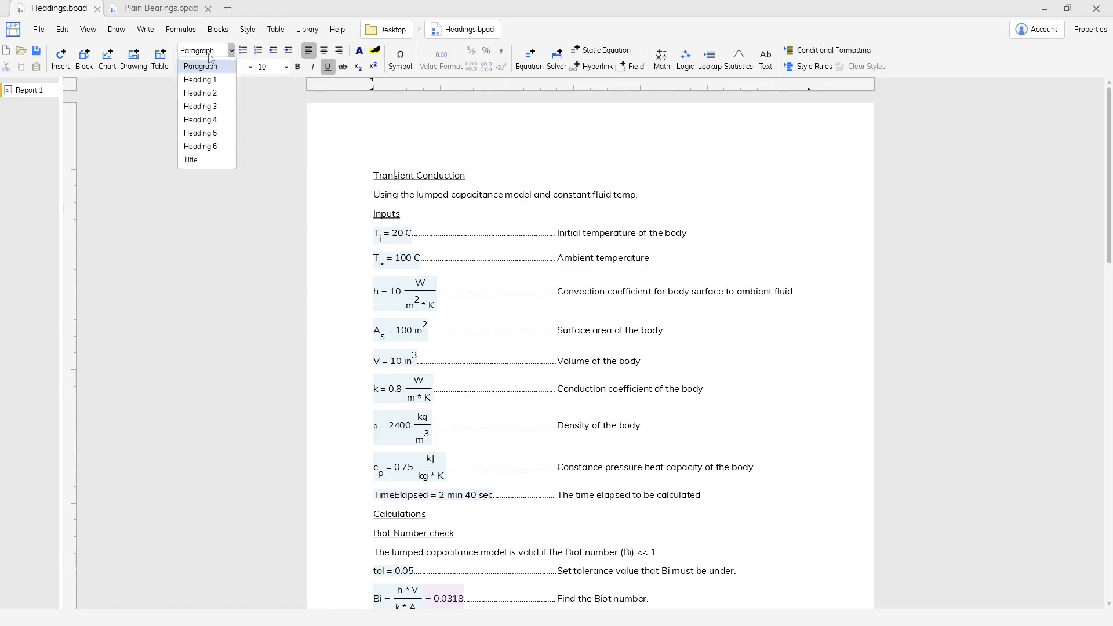
pyautogui.click(211, 162)
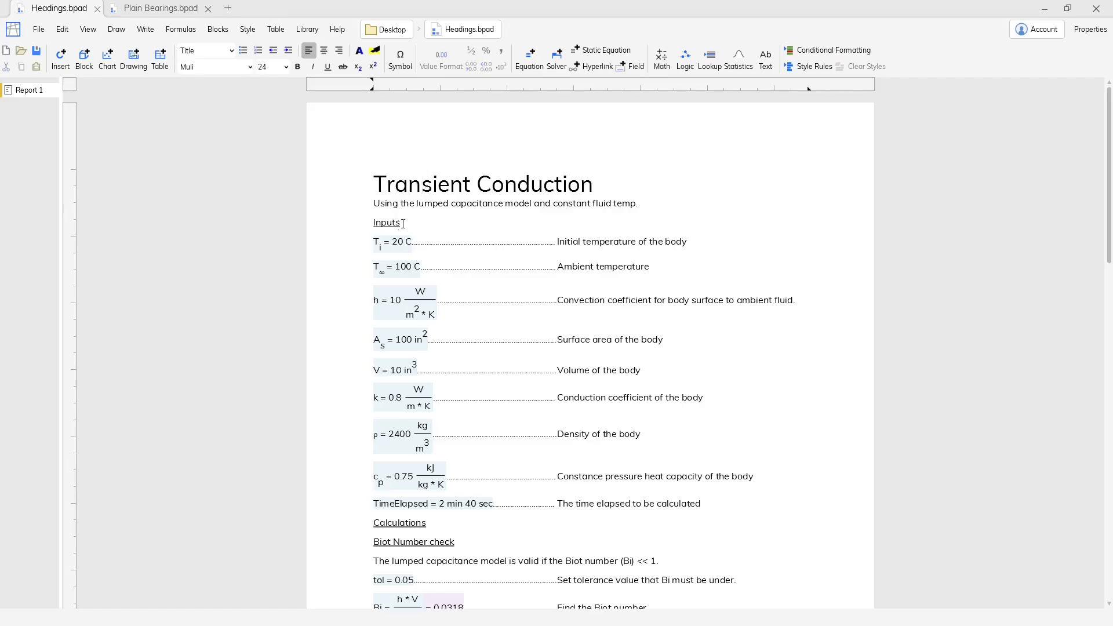
# Apply the Heading 1 style to the "Inputs" and "Calculations" section lines.
pyautogui.click(396, 224)
pyautogui.click(209, 51)
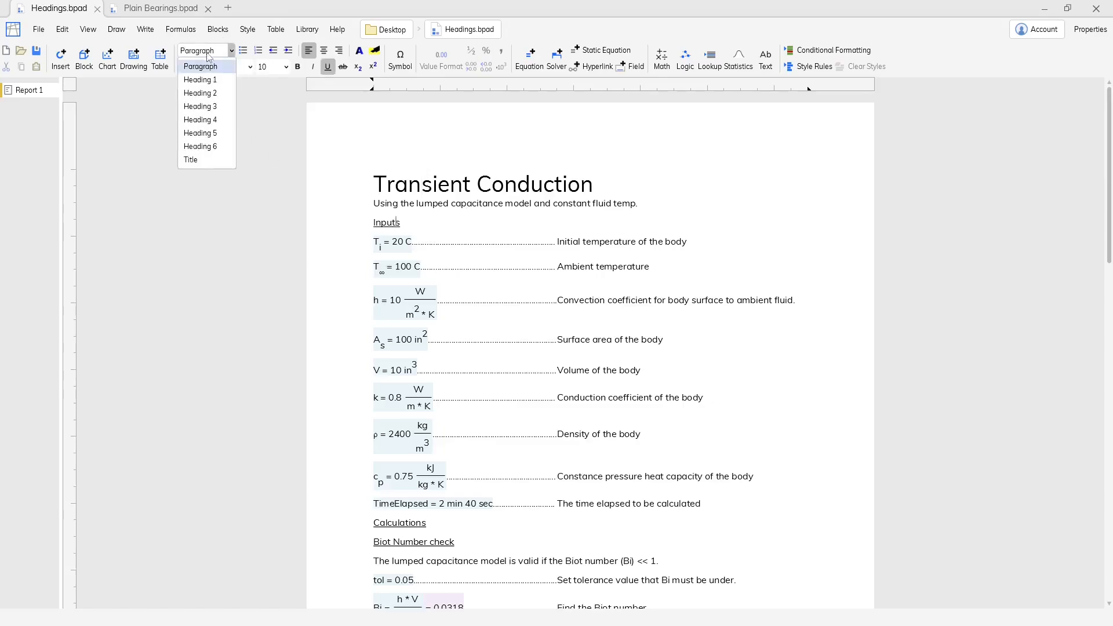
pyautogui.click(217, 81)
pyautogui.scroll(-1, 449, 249)
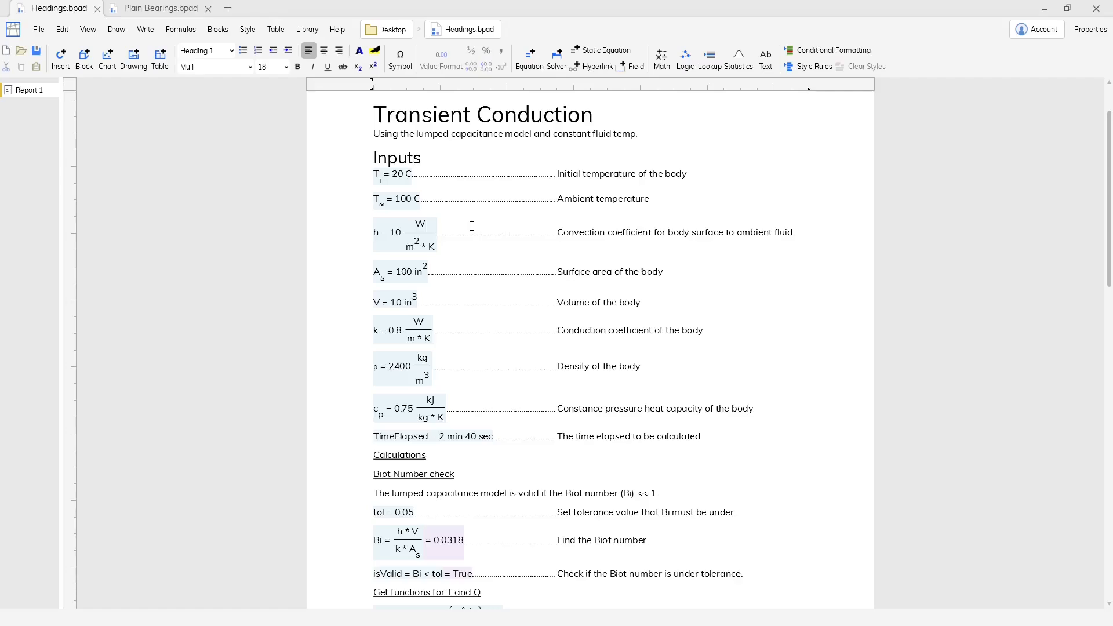
pyautogui.click(423, 454)
pyautogui.click(225, 51)
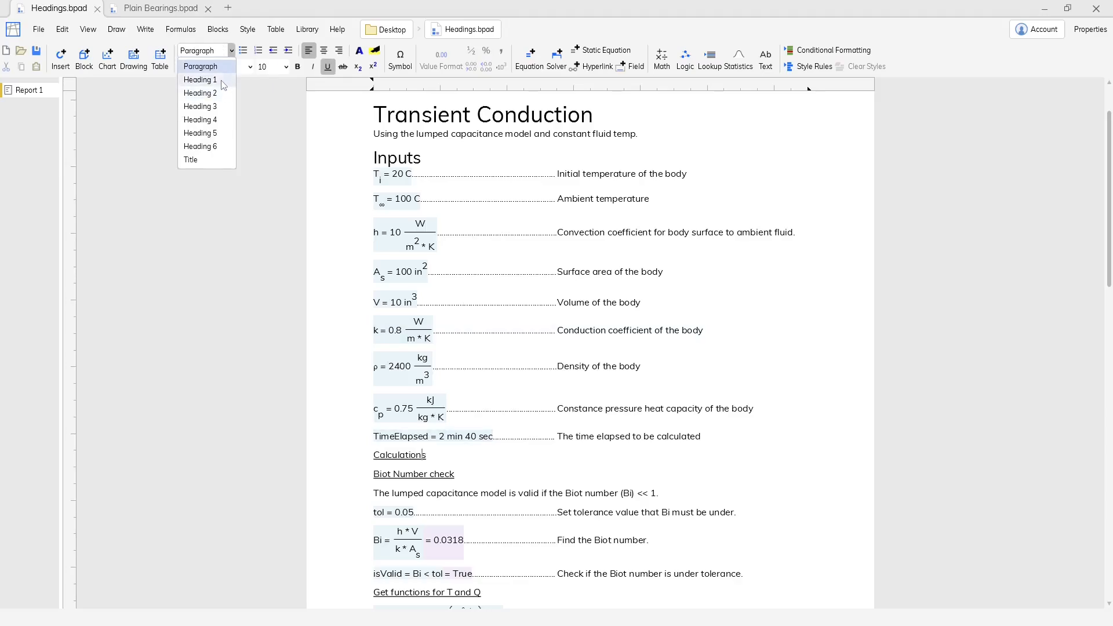
pyautogui.click(223, 80)
# Apply Heading 2 to the "Biot Number check", "Get functions for T and Q" and "Calculate T and Q given the elapsed times" lines.
pyautogui.scroll(-4, 504, 245)
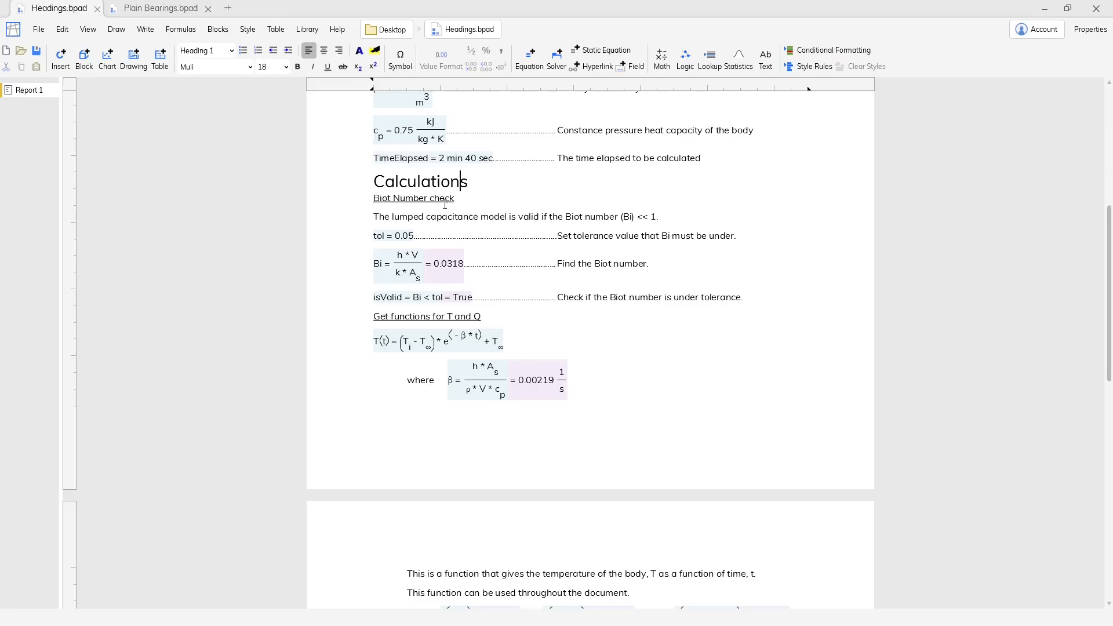
pyautogui.click(444, 199)
pyautogui.scroll(-5, 452, 316)
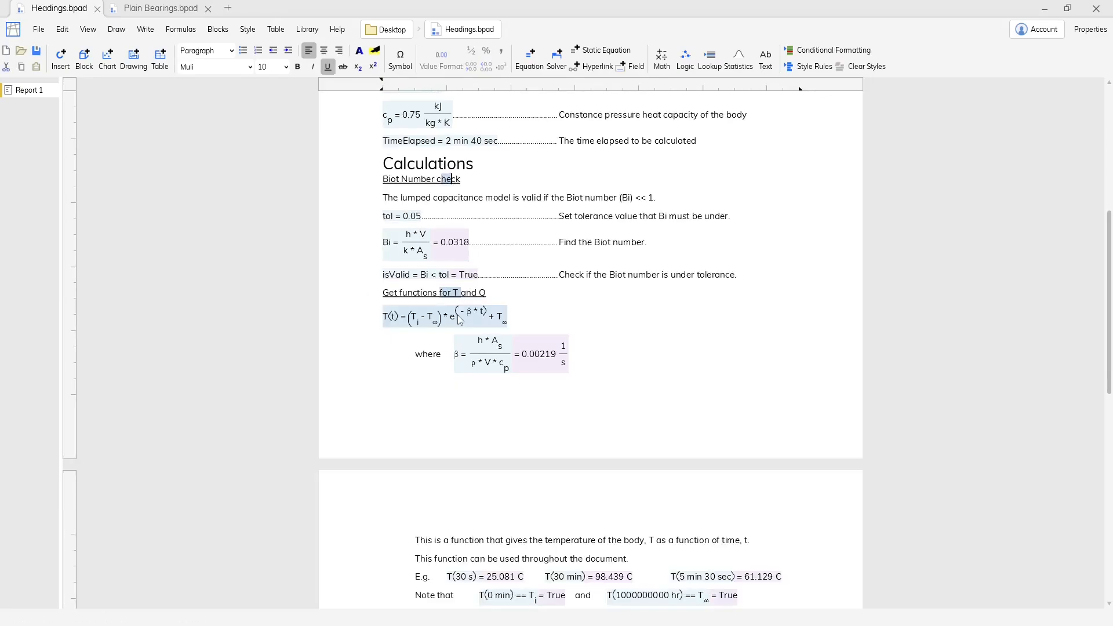
pyautogui.scroll(-3, 458, 316)
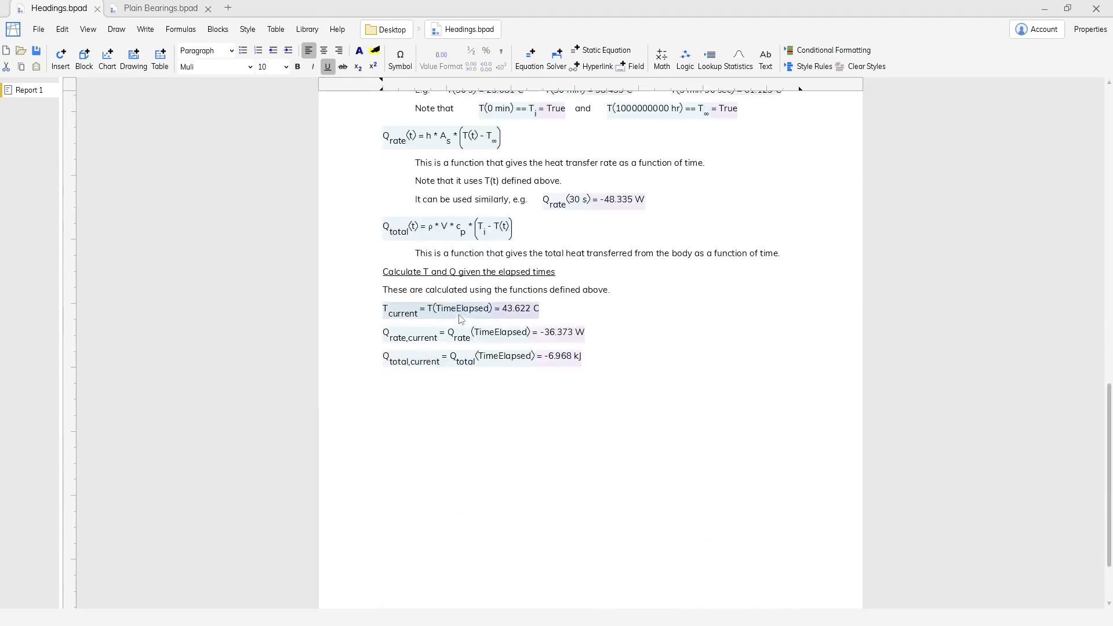
pyautogui.click(473, 273)
pyautogui.click(232, 50)
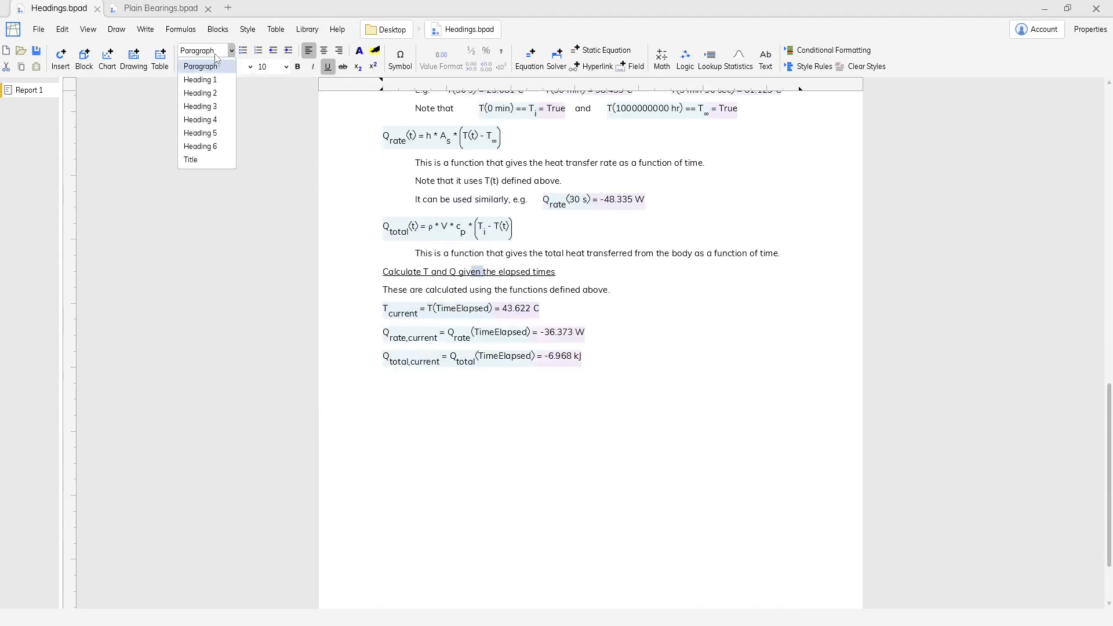
pyautogui.click(219, 93)
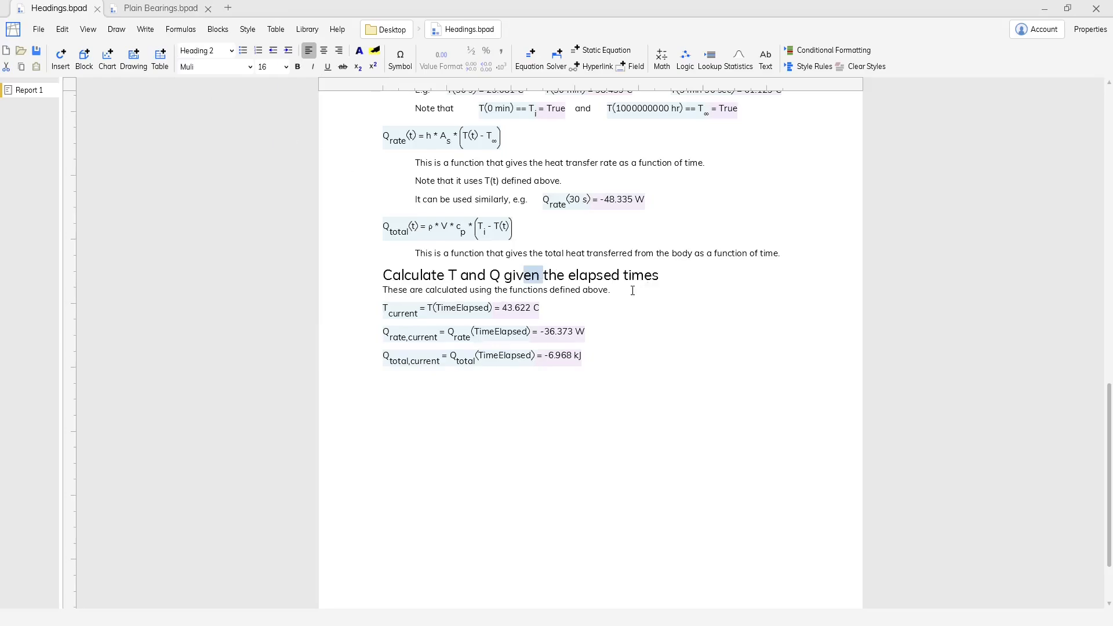
pyautogui.scroll(2, 632, 288)
pyautogui.scroll(6, 632, 290)
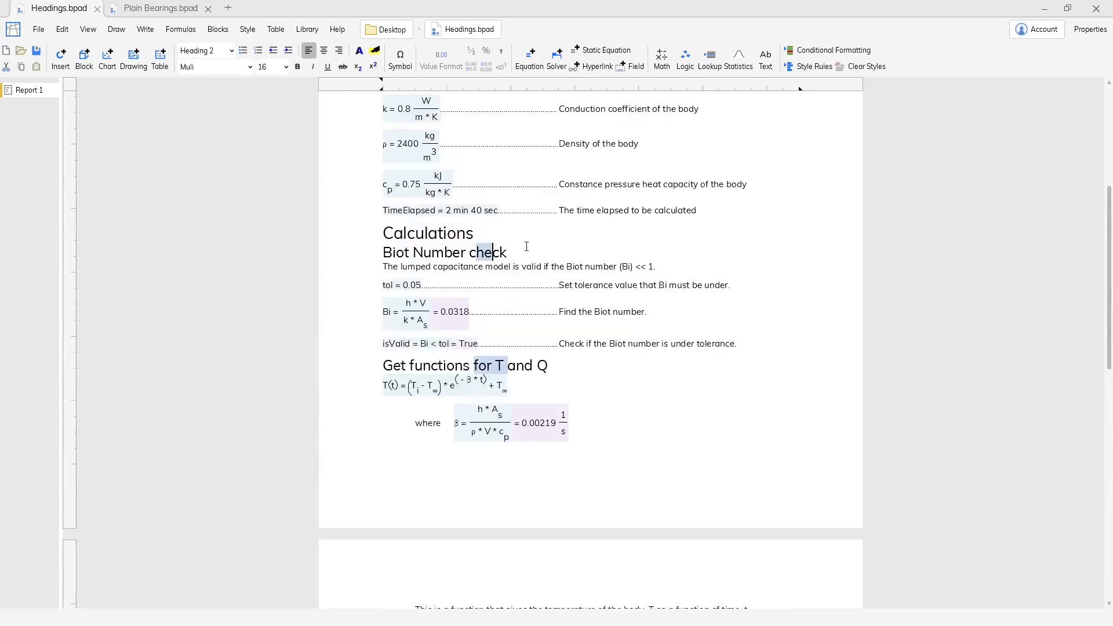
pyautogui.click(510, 250)
pyautogui.scroll(2, 652, 301)
pyautogui.scroll(-2, 652, 301)
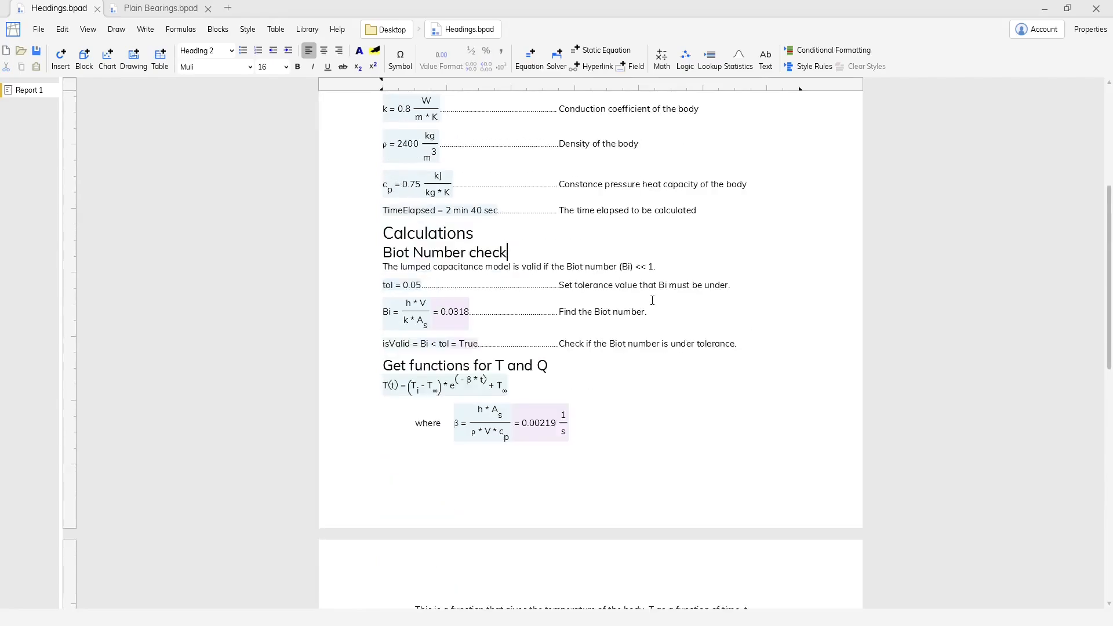
# Open the Manage Styles window and dock it beside the report.
pyautogui.click(248, 29)
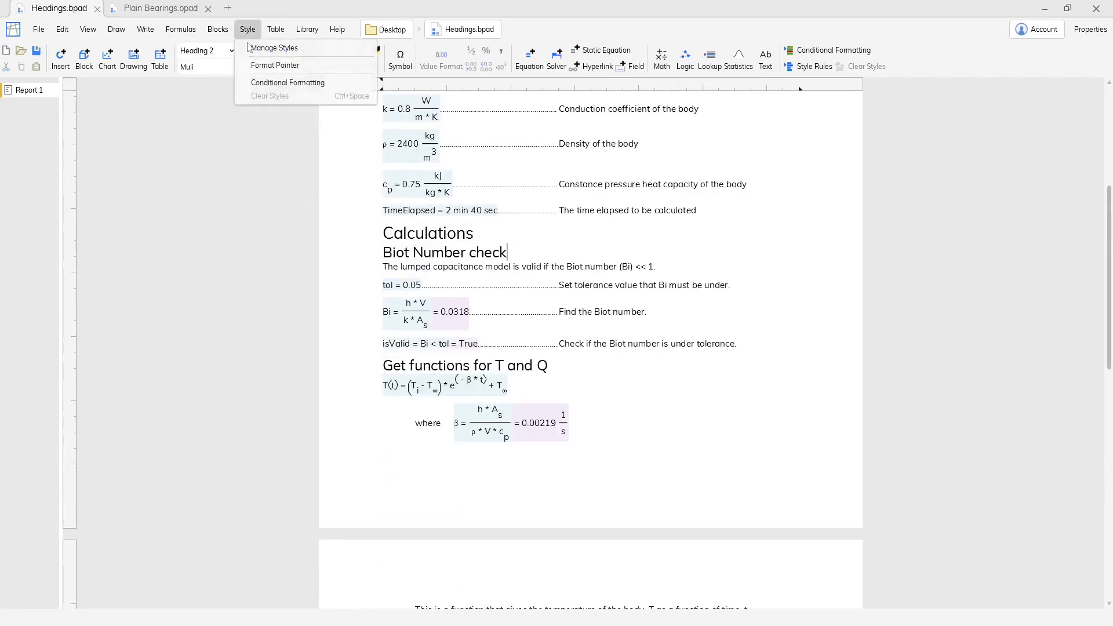
pyautogui.click(273, 48)
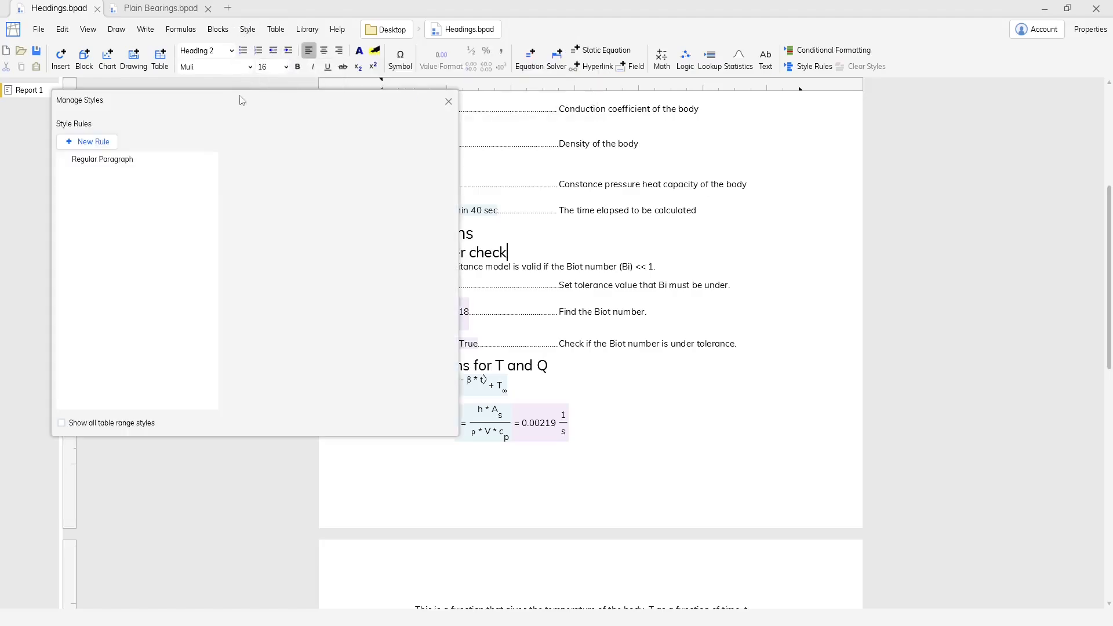
pyautogui.moveTo(237, 107); pyautogui.dragTo(739, 266)
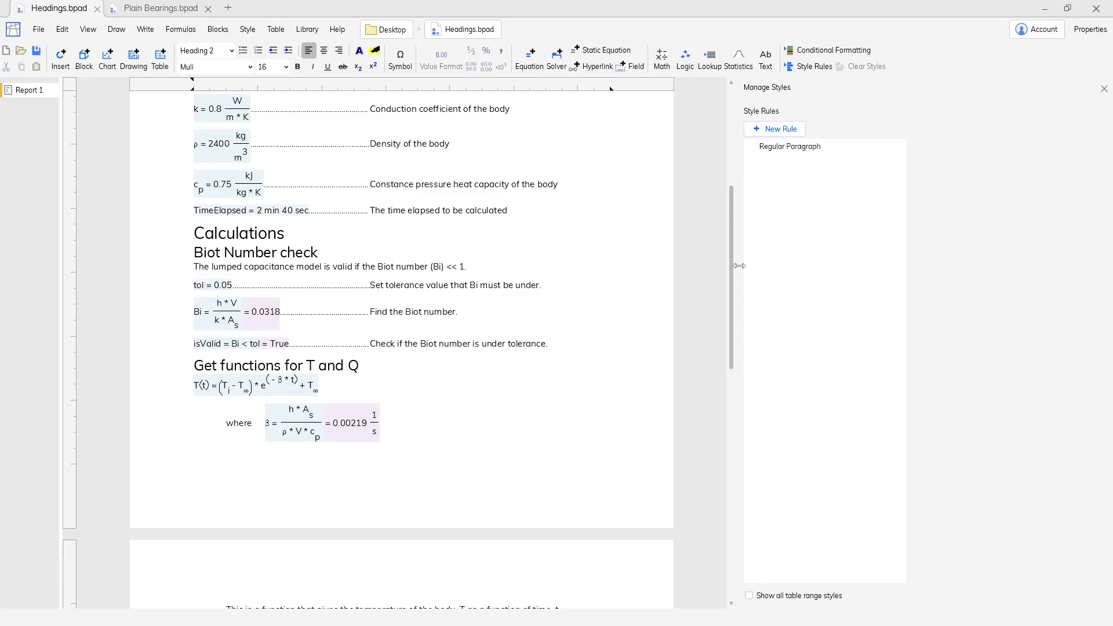
# Create a new style rule that applies to all objects of type Heading in the report.
pyautogui.click(781, 130)
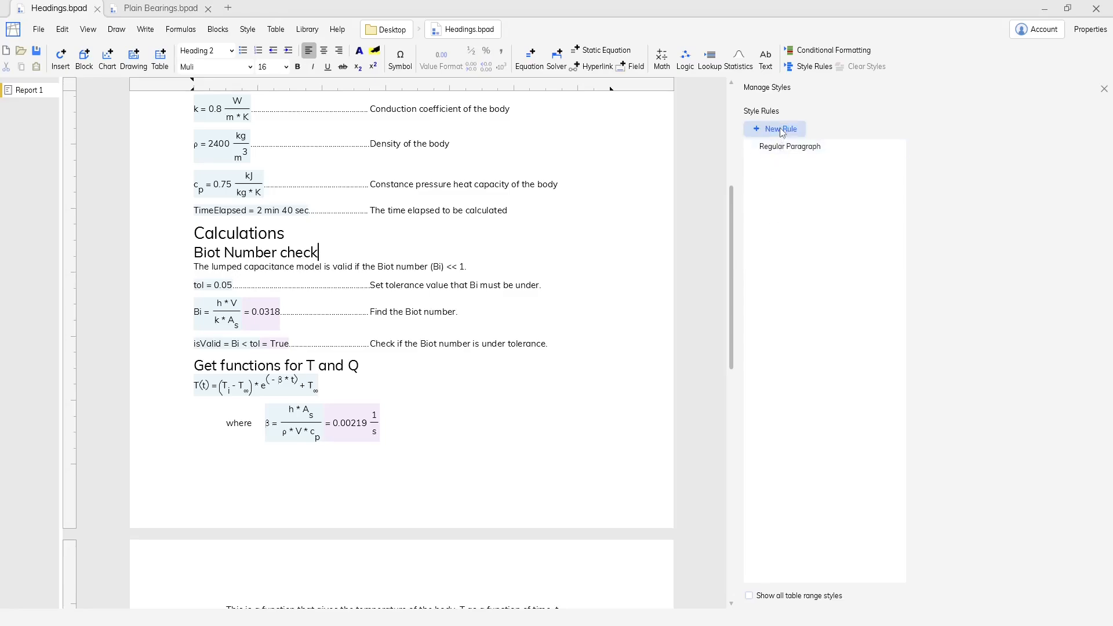
pyautogui.click(1026, 135)
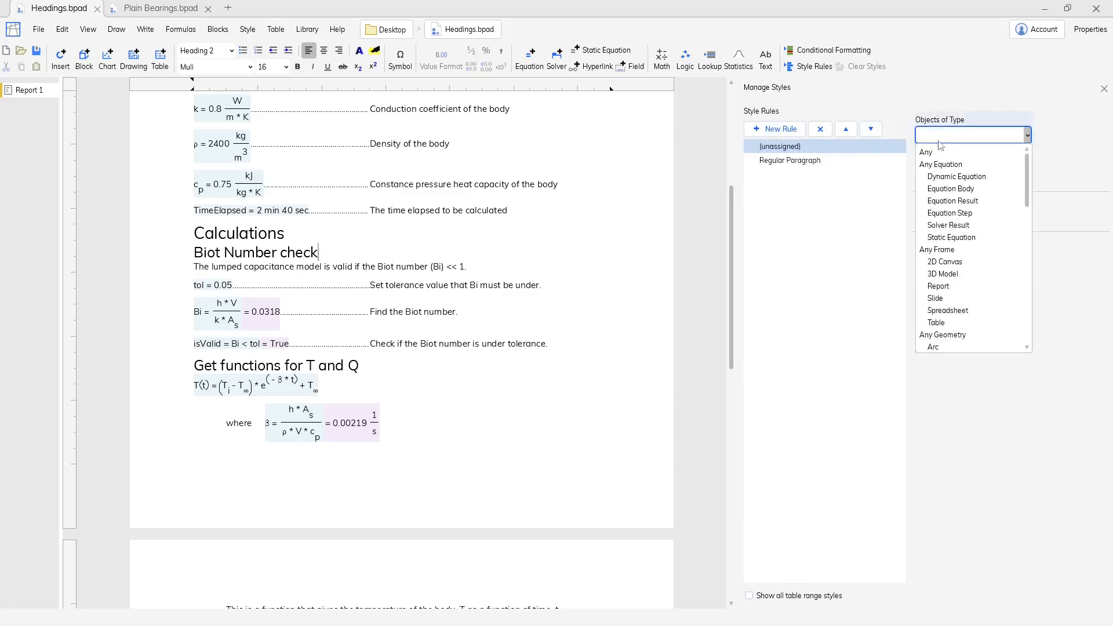
pyautogui.scroll(-6, 966, 269)
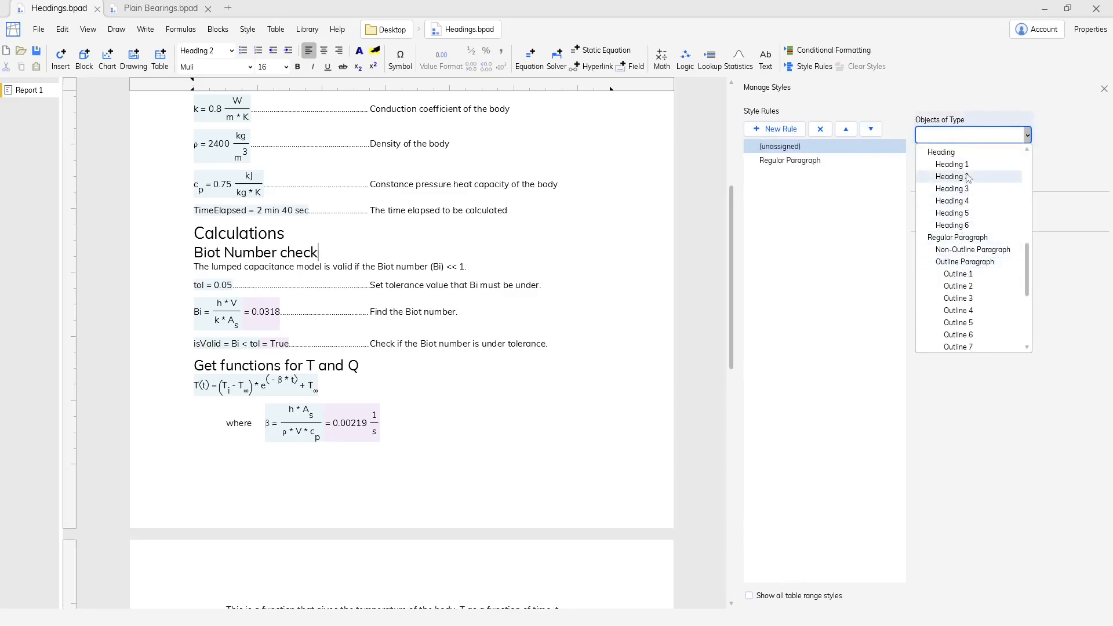
pyautogui.click(965, 155)
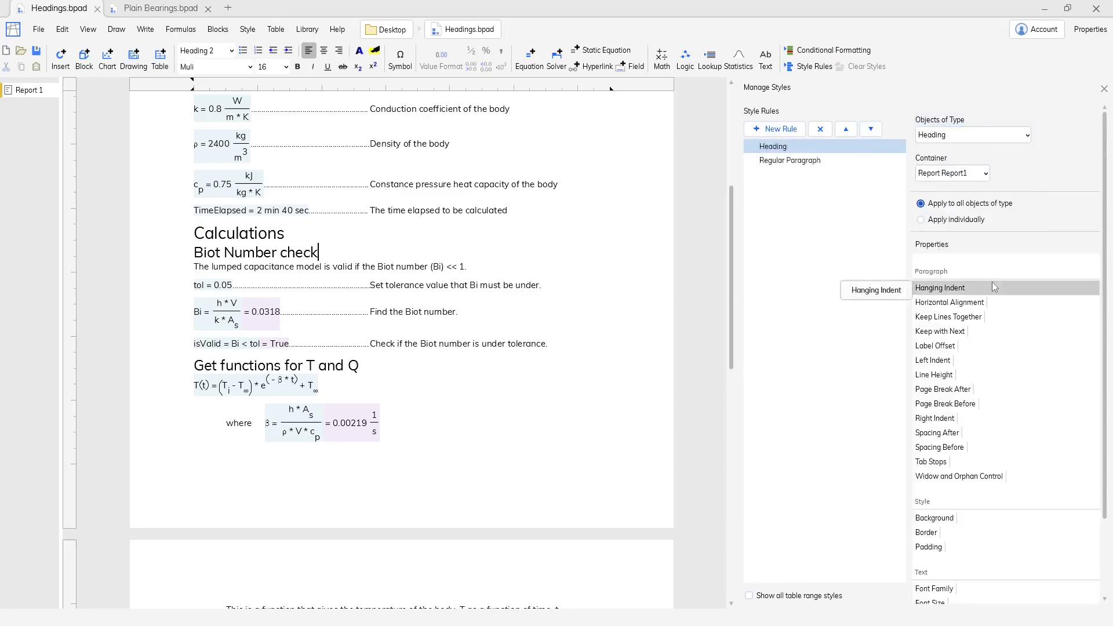
# Set the Heading rule's spacing after to 8, spacing before to 6 and font family to Arial.
pyautogui.scroll(-2, 995, 301)
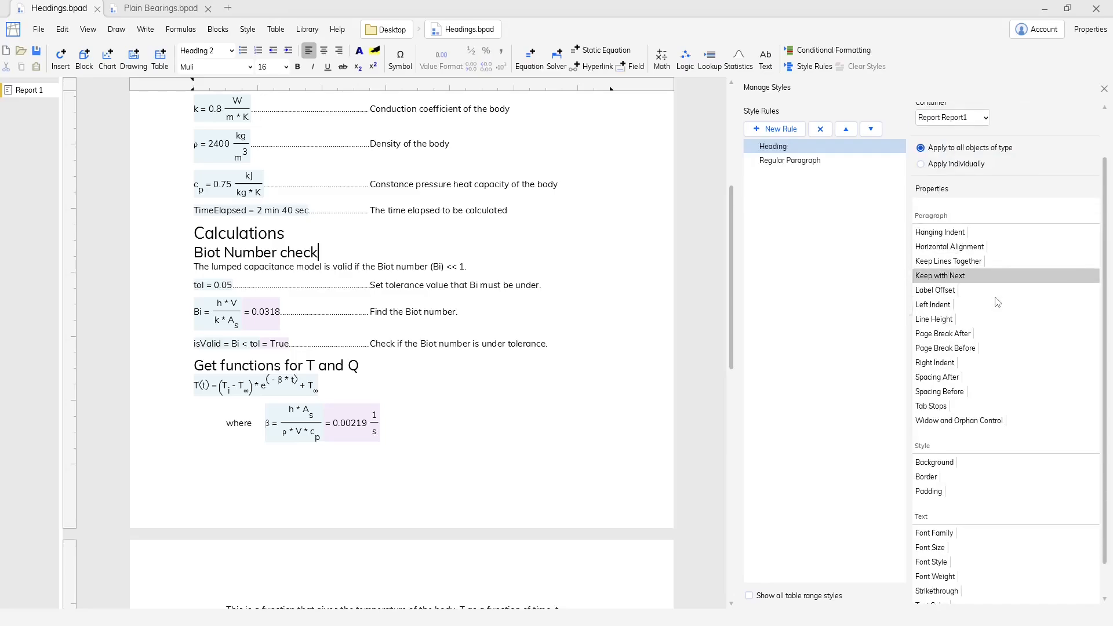
pyautogui.click(994, 377)
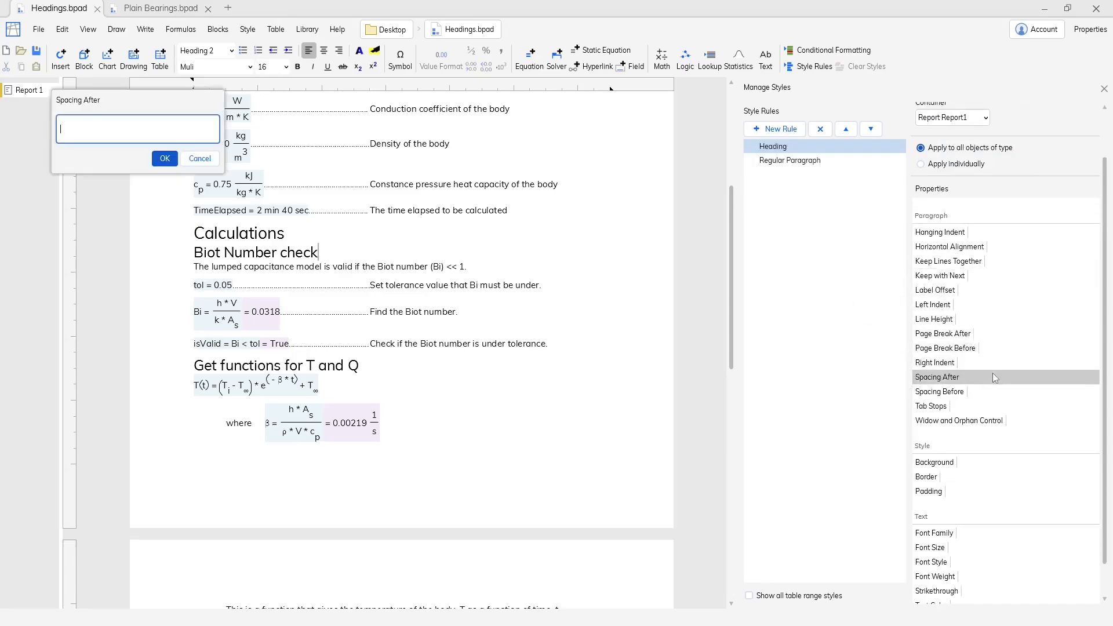
pyautogui.write('8')
pyautogui.press('Return')
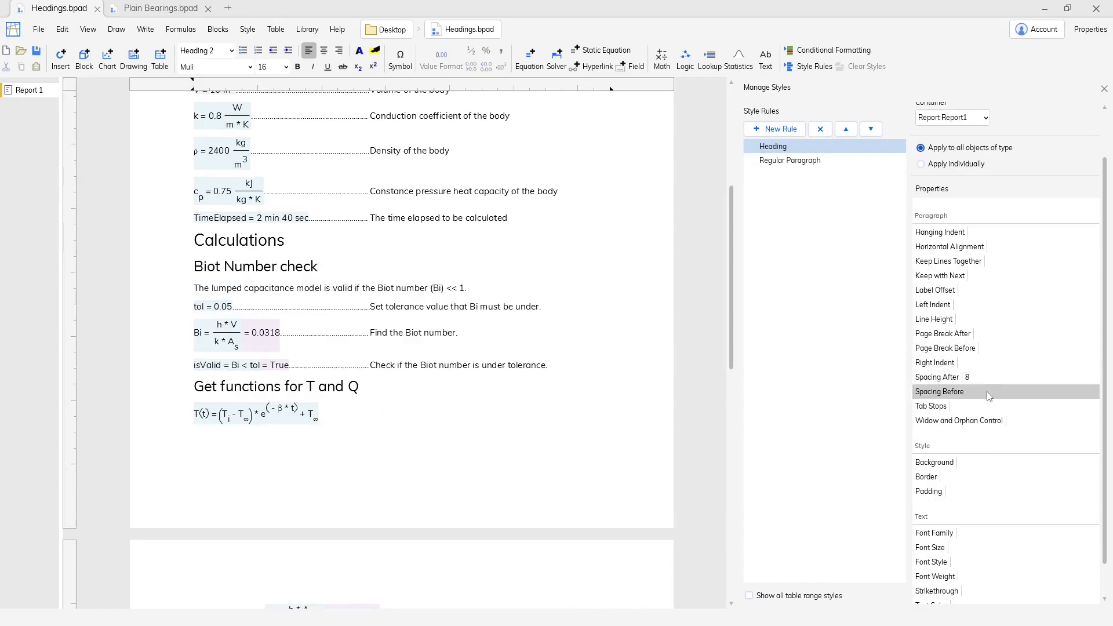
pyautogui.click(986, 392)
pyautogui.write('6')
pyautogui.press('Return')
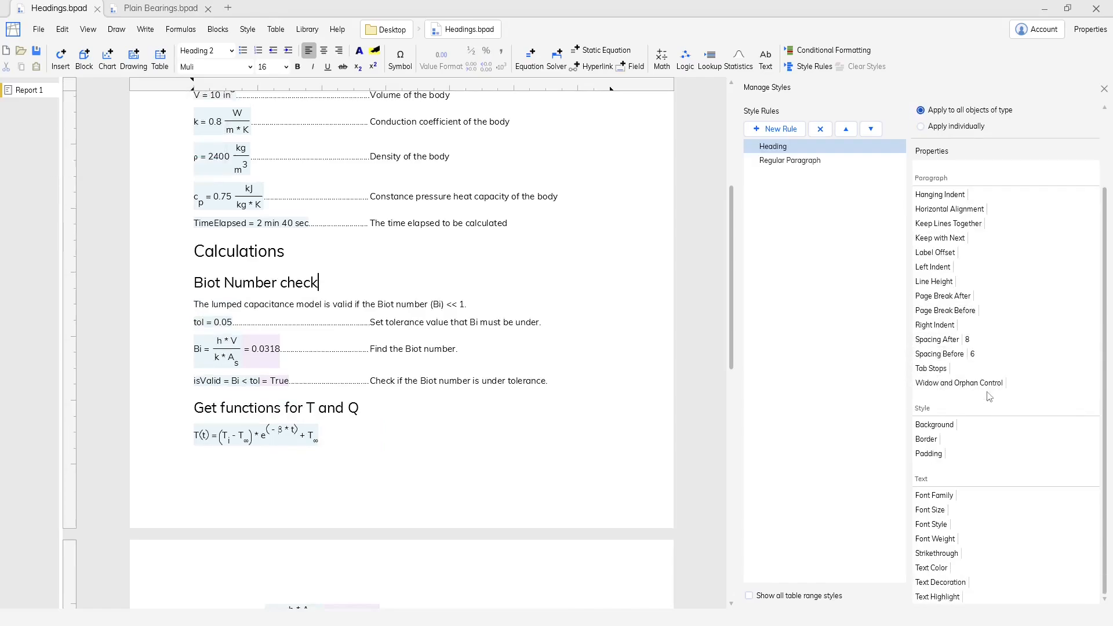
pyautogui.click(979, 492)
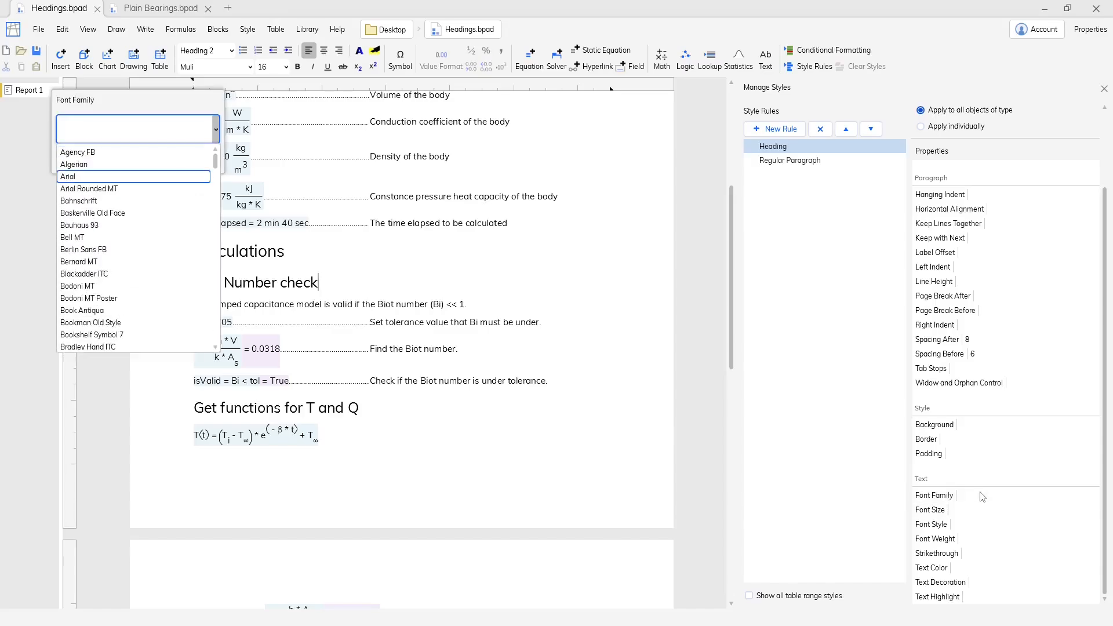
pyautogui.press('Return')
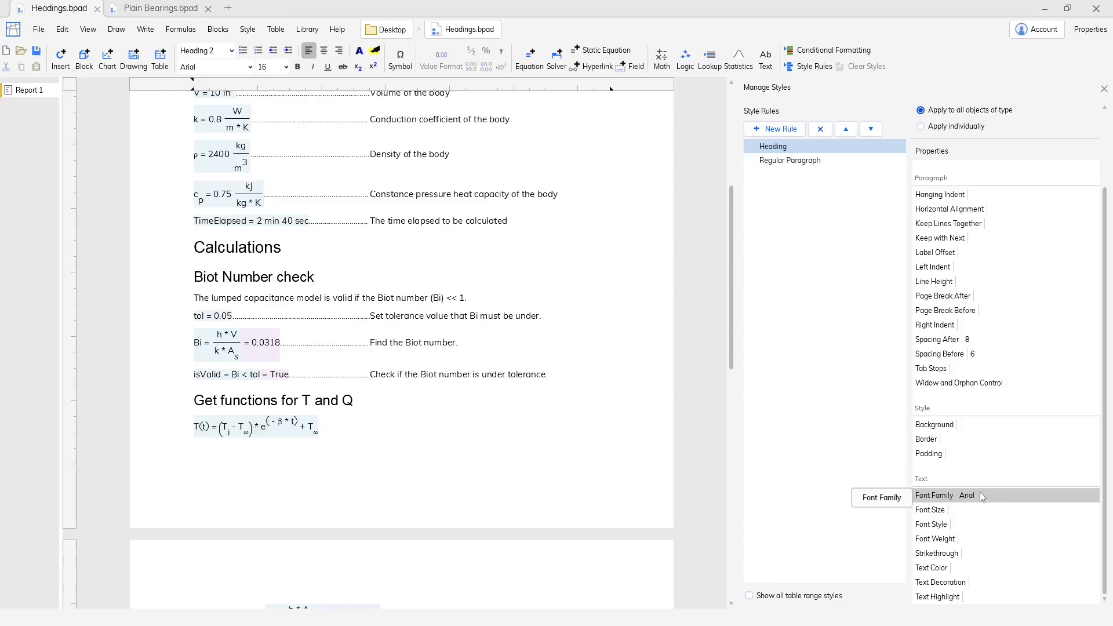
# Add a style rule for Heading 1 objects and set its font size to 14.
pyautogui.click(773, 129)
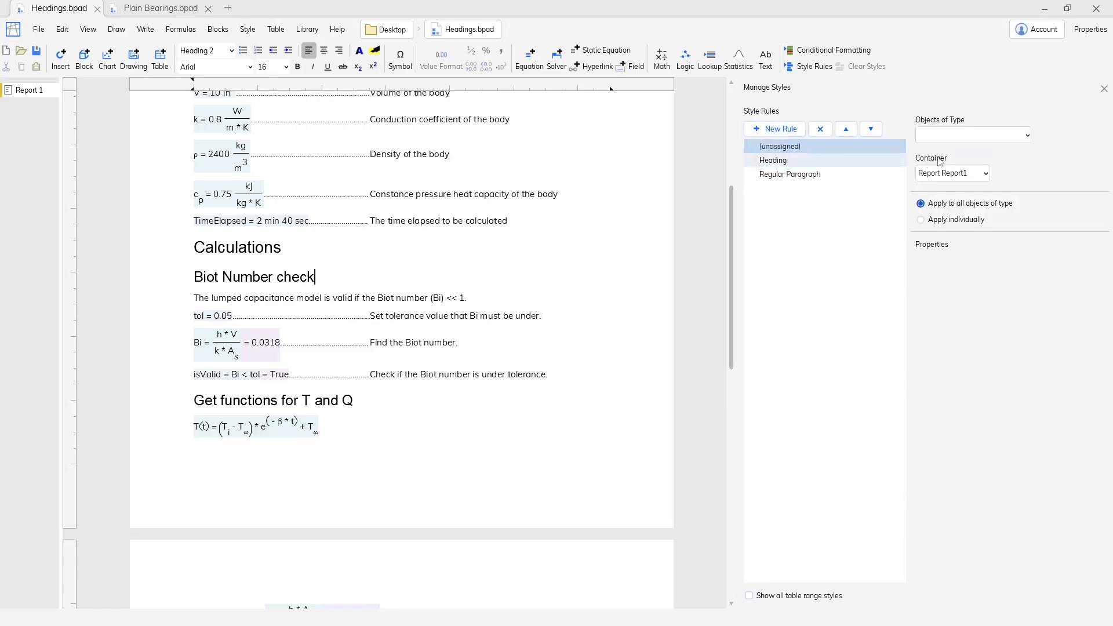
pyautogui.click(967, 137)
pyautogui.click(967, 165)
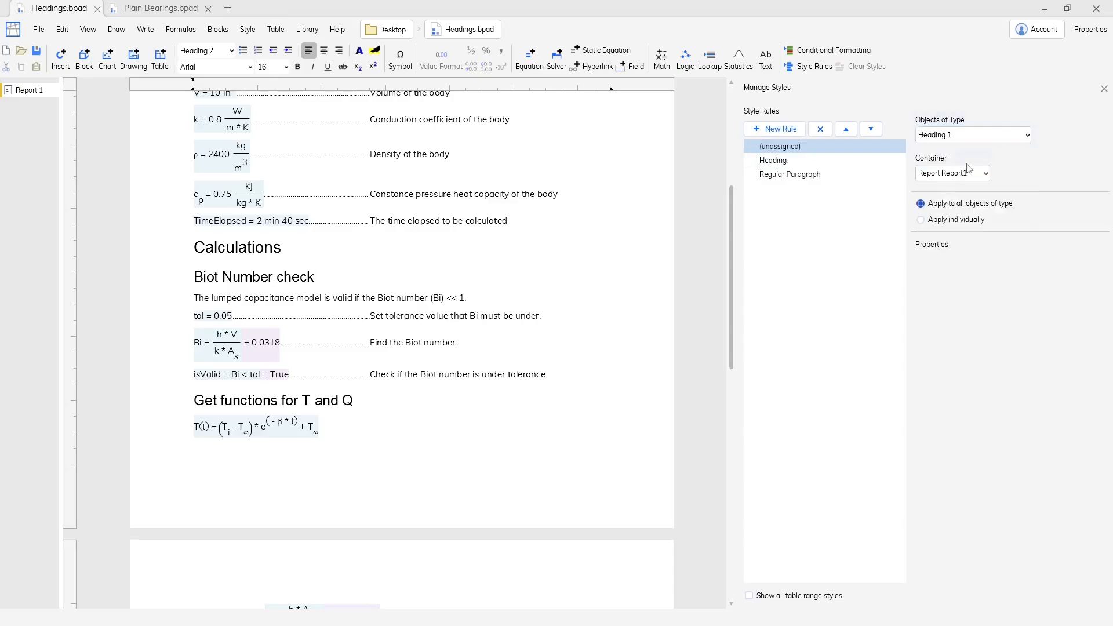
pyautogui.scroll(-3, 1032, 329)
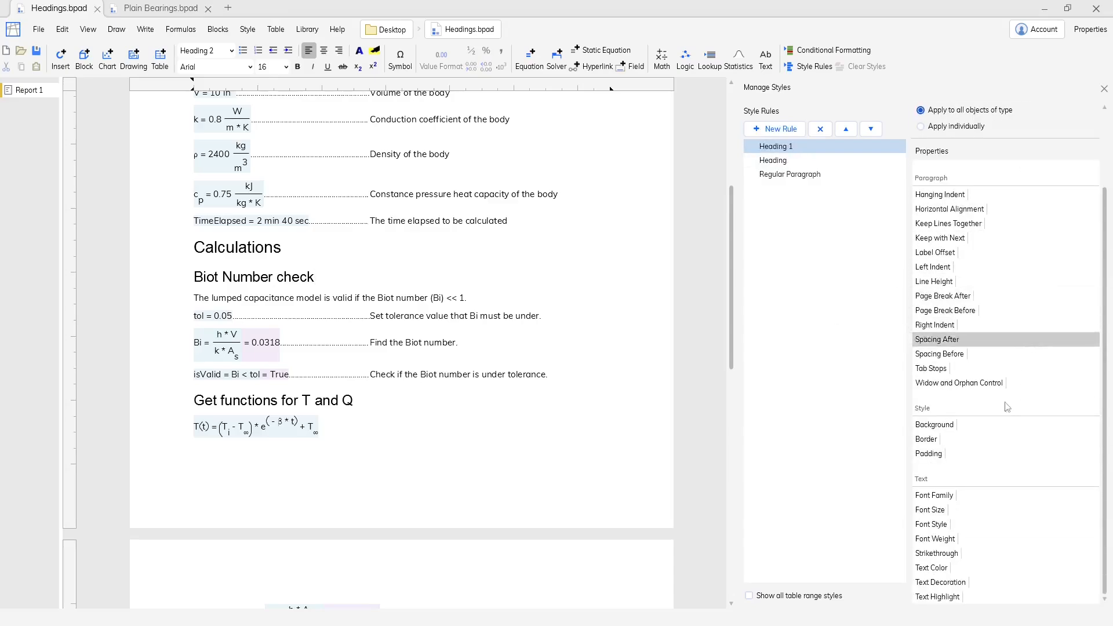
pyautogui.click(998, 509)
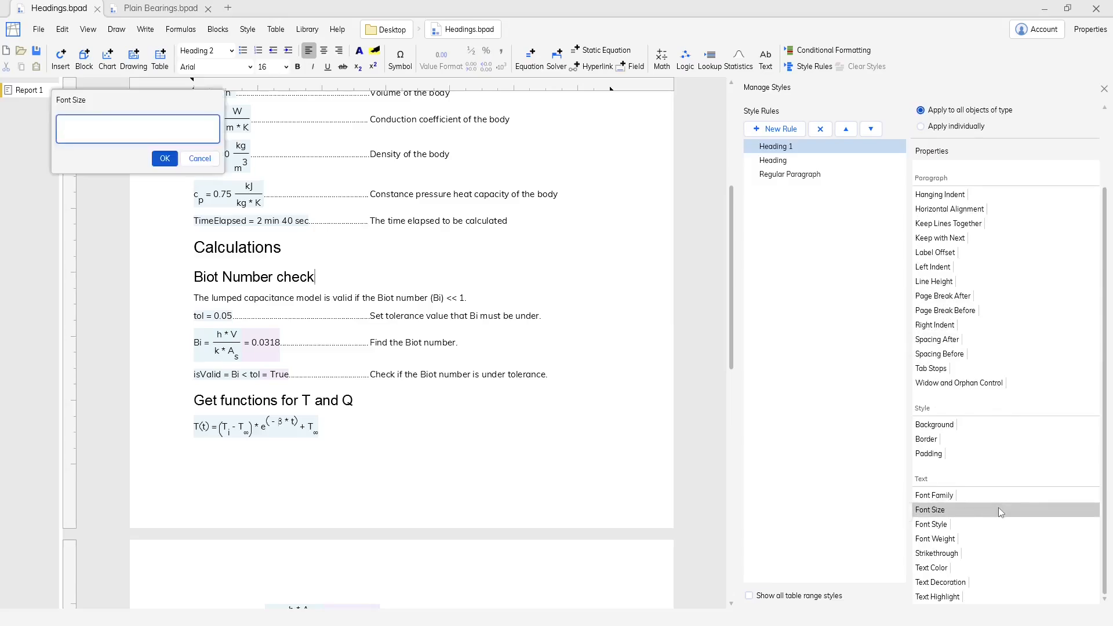
pyautogui.write('14')
pyautogui.press('Return')
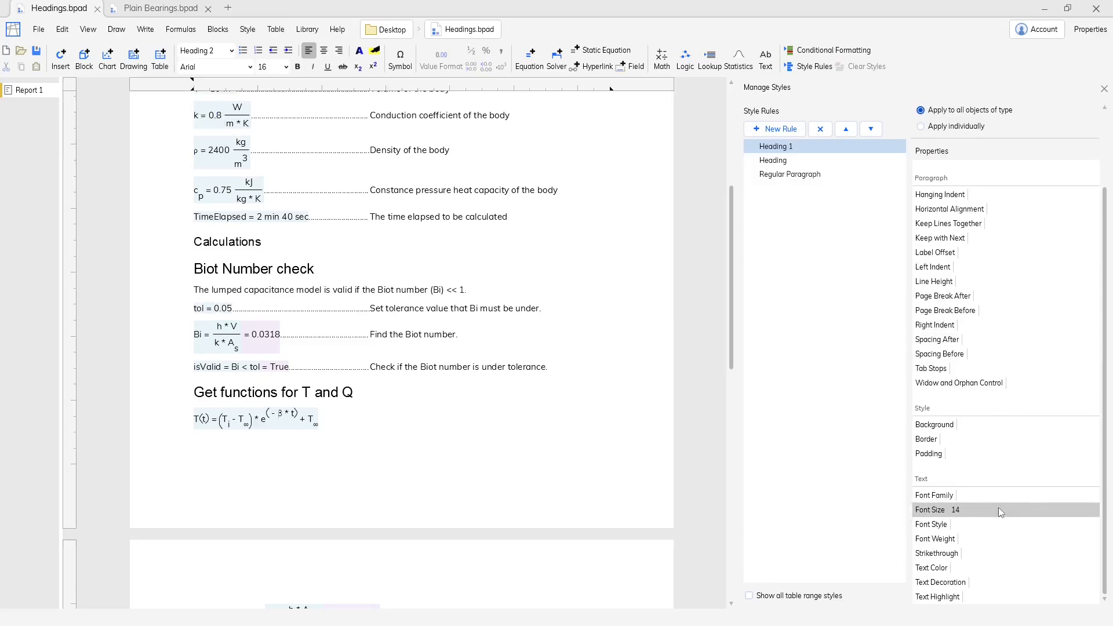
# Add a style rule for Heading 2 objects and set its font size to 12.
pyautogui.click(794, 132)
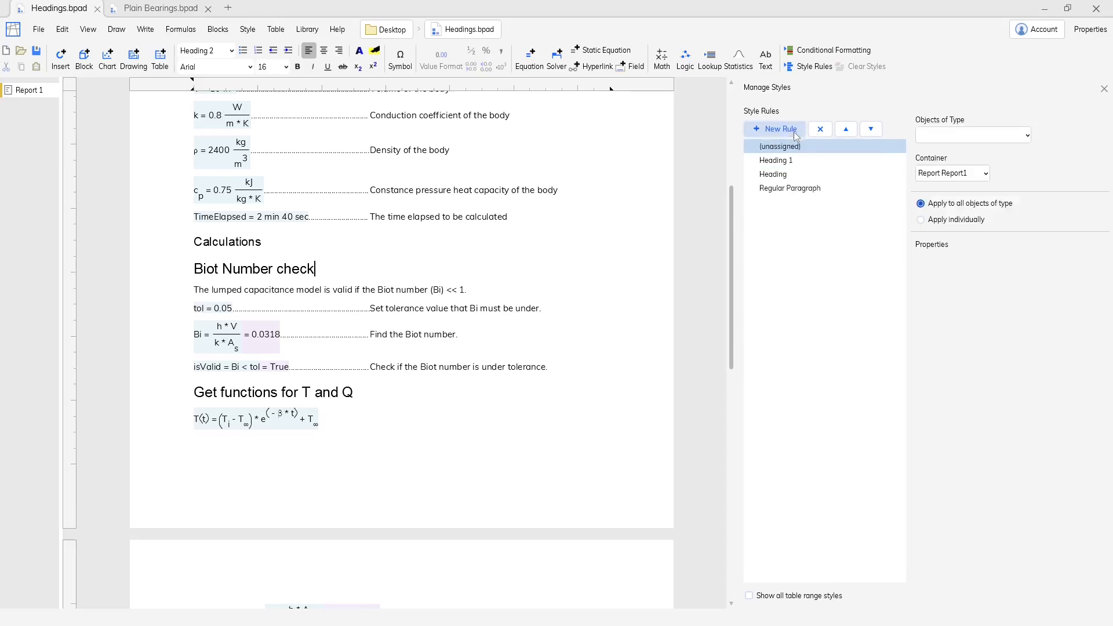
pyautogui.click(962, 138)
pyautogui.click(952, 176)
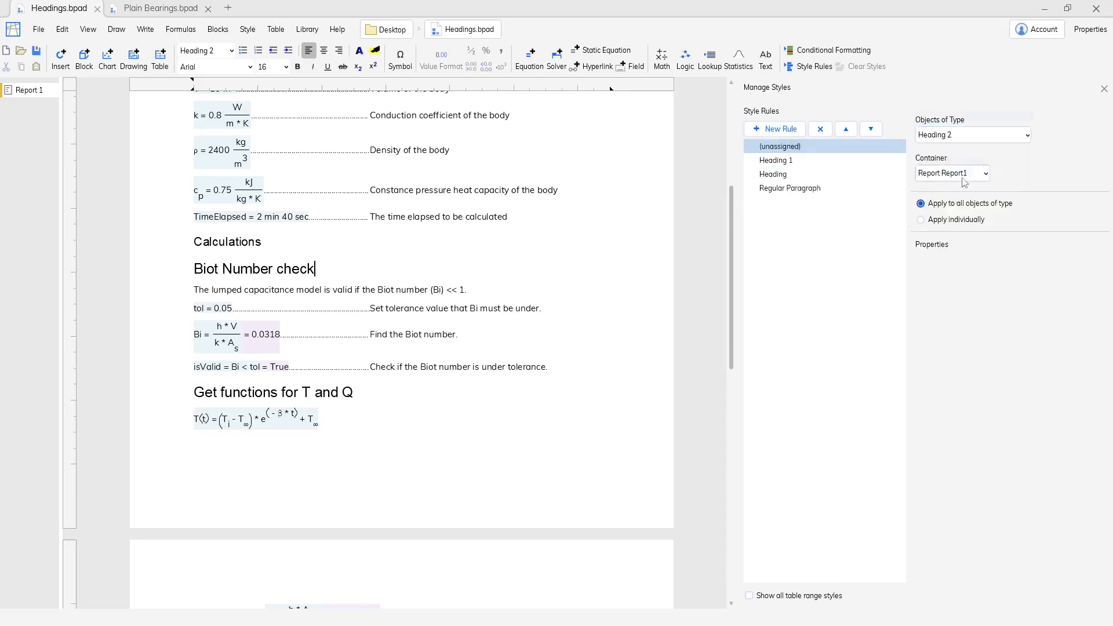
pyautogui.scroll(-2, 983, 434)
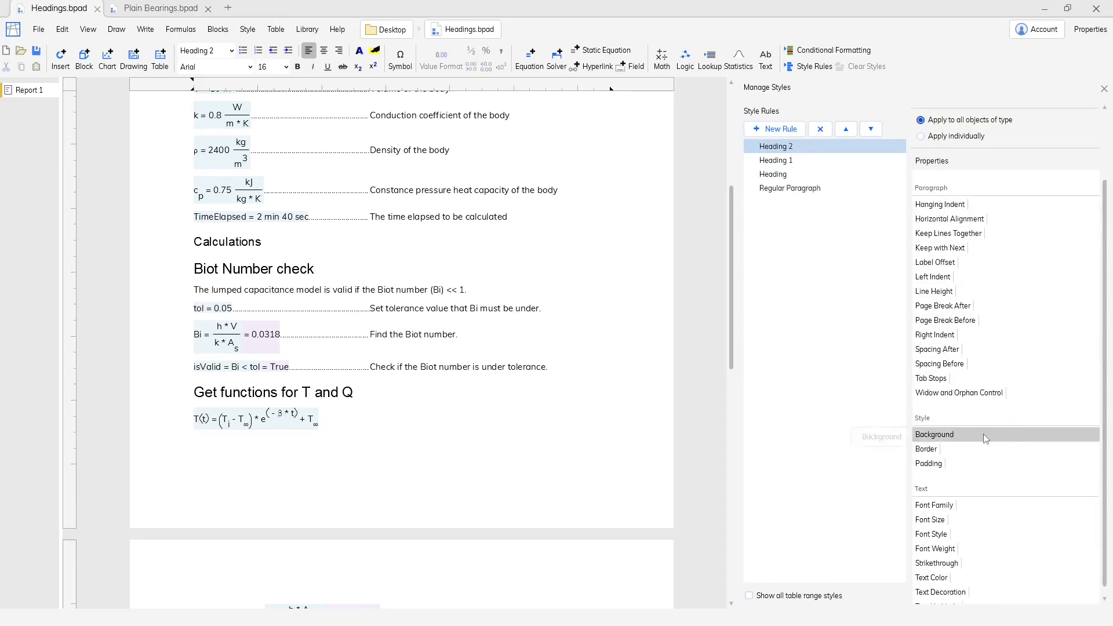
pyautogui.doubleClick(974, 518)
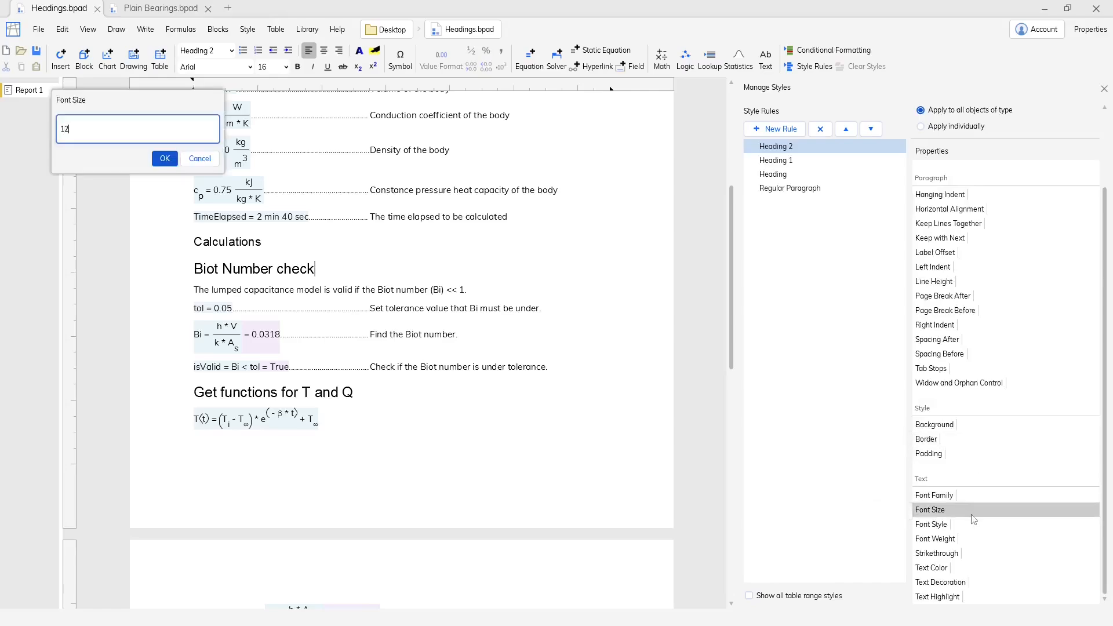
pyautogui.write('12')
pyautogui.press('Return')
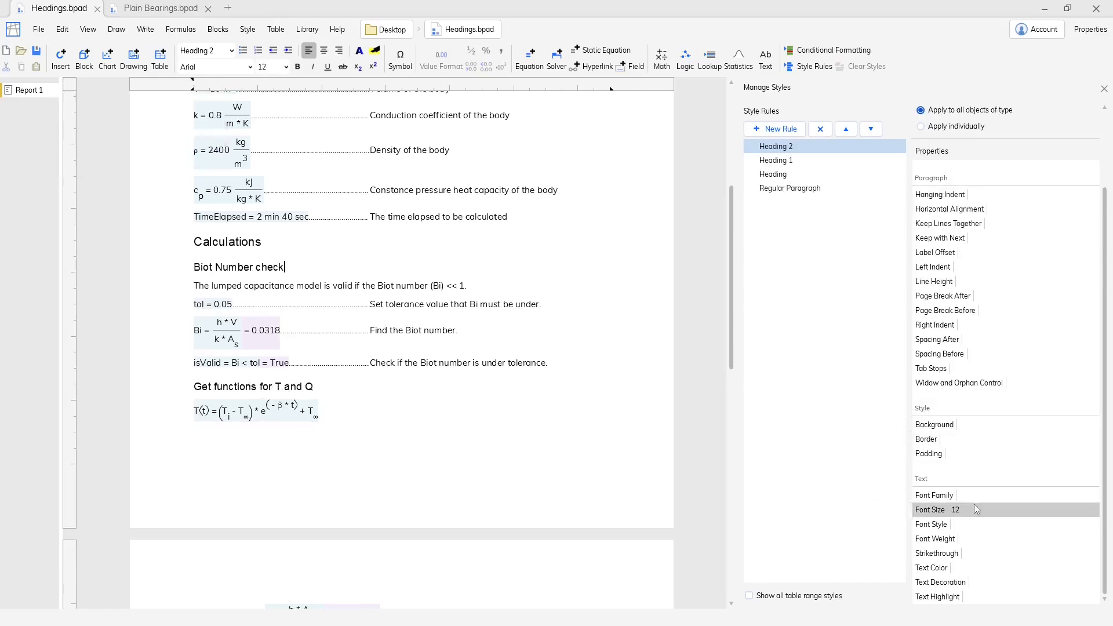
# Add a solid bottom border to the Heading 2 style rule and close the style management.
pyautogui.doubleClick(973, 444)
pyautogui.click(116, 129)
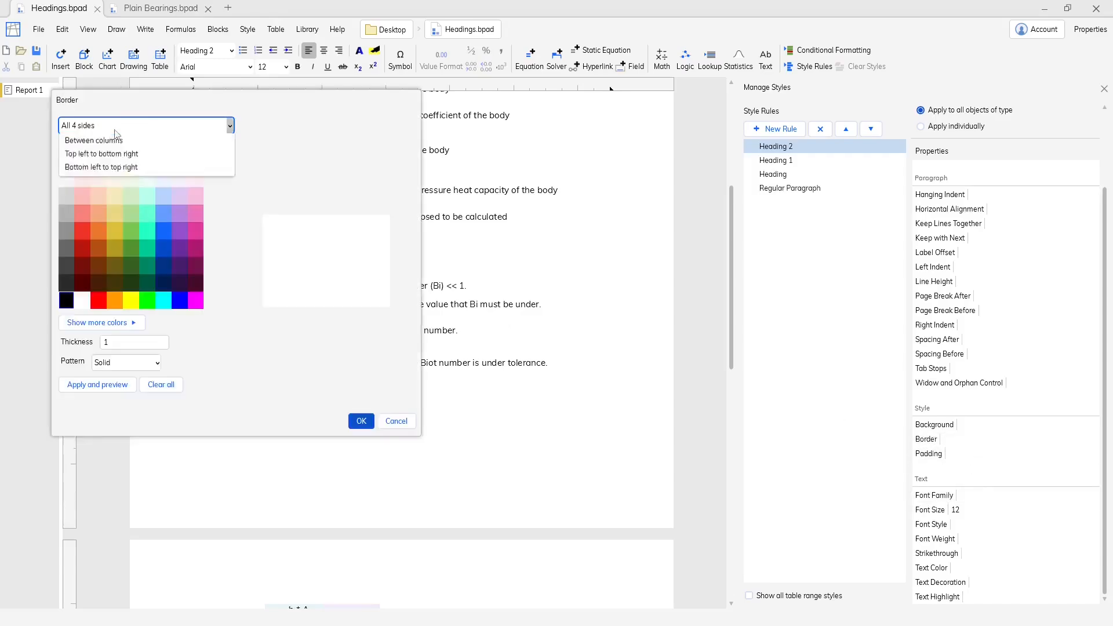
pyautogui.scroll(3, 116, 134)
pyautogui.click(87, 197)
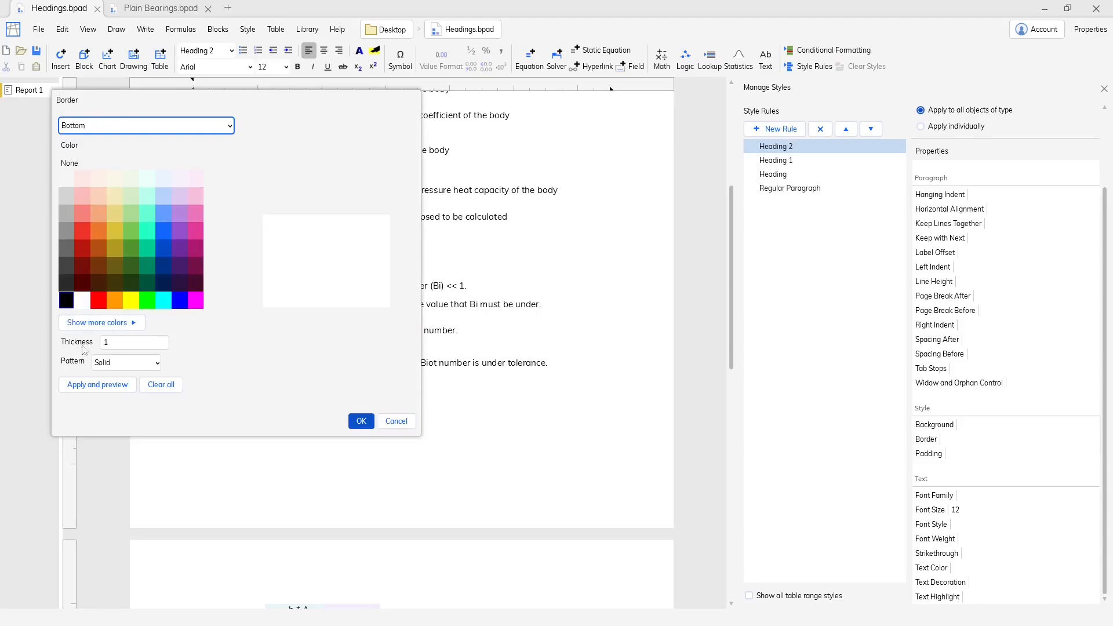
pyautogui.click(88, 385)
pyautogui.click(361, 421)
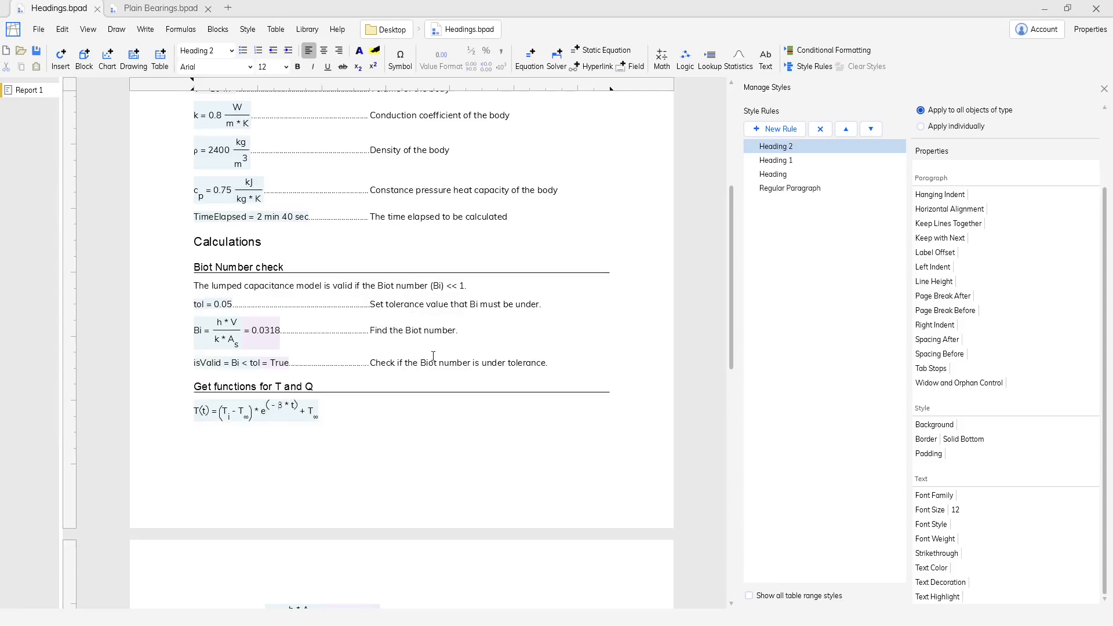
pyautogui.click(1104, 89)
# Make the Inputs and Calculations headings numbered list items.
pyautogui.scroll(5, 728, 248)
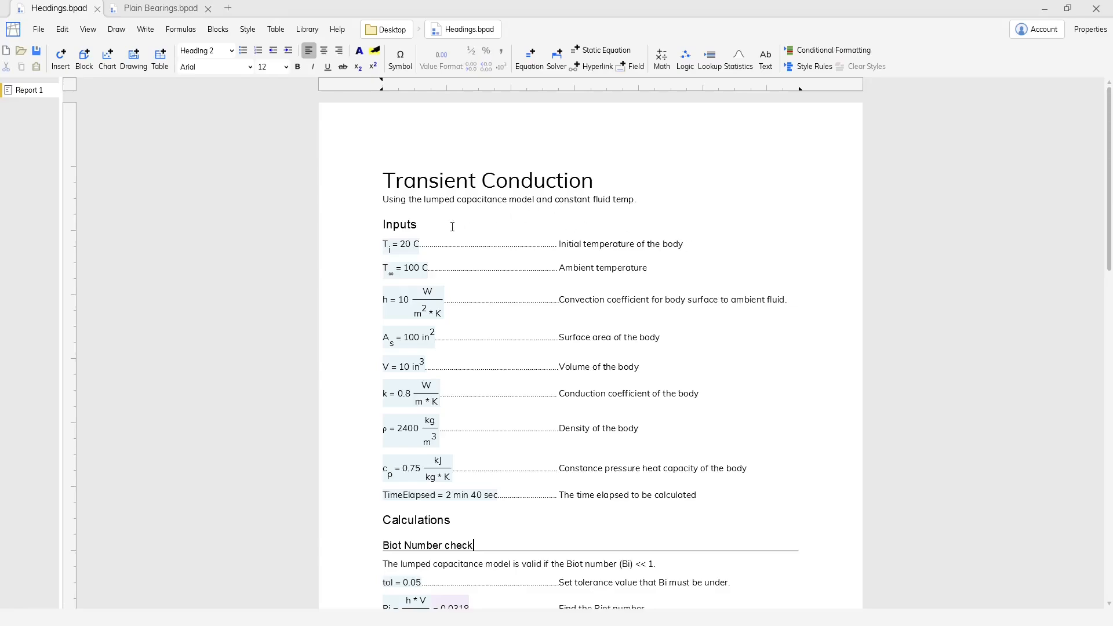
pyautogui.click(452, 226)
pyautogui.click(257, 50)
pyautogui.click(418, 520)
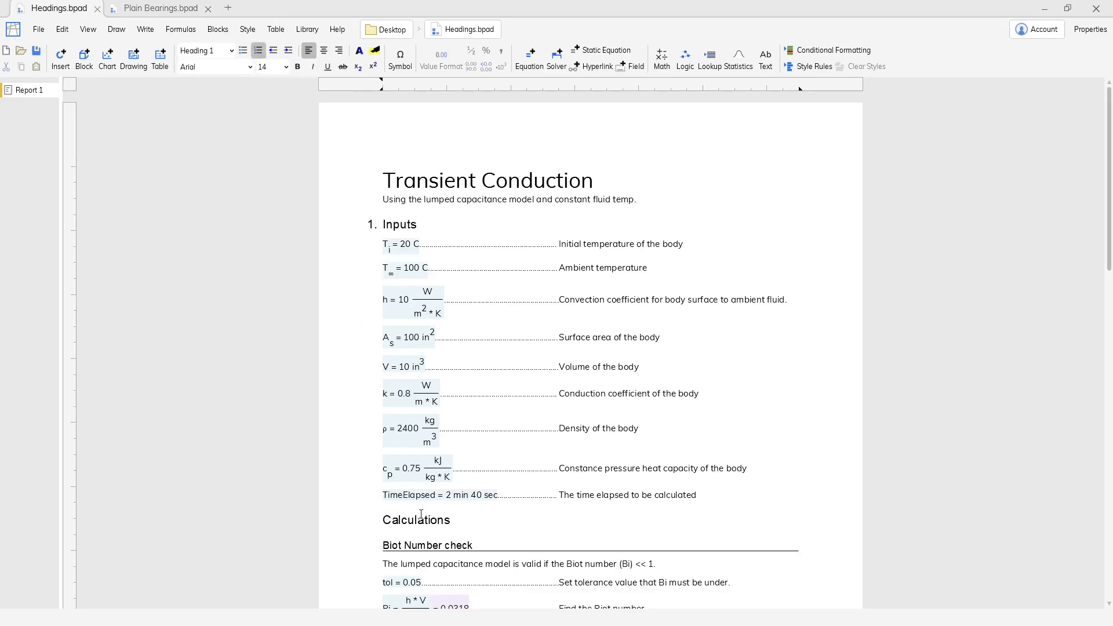
pyautogui.click(258, 51)
# Try numbering the h, A_s and V input lines as a list and undo that numbering.
pyautogui.scroll(-1, 579, 389)
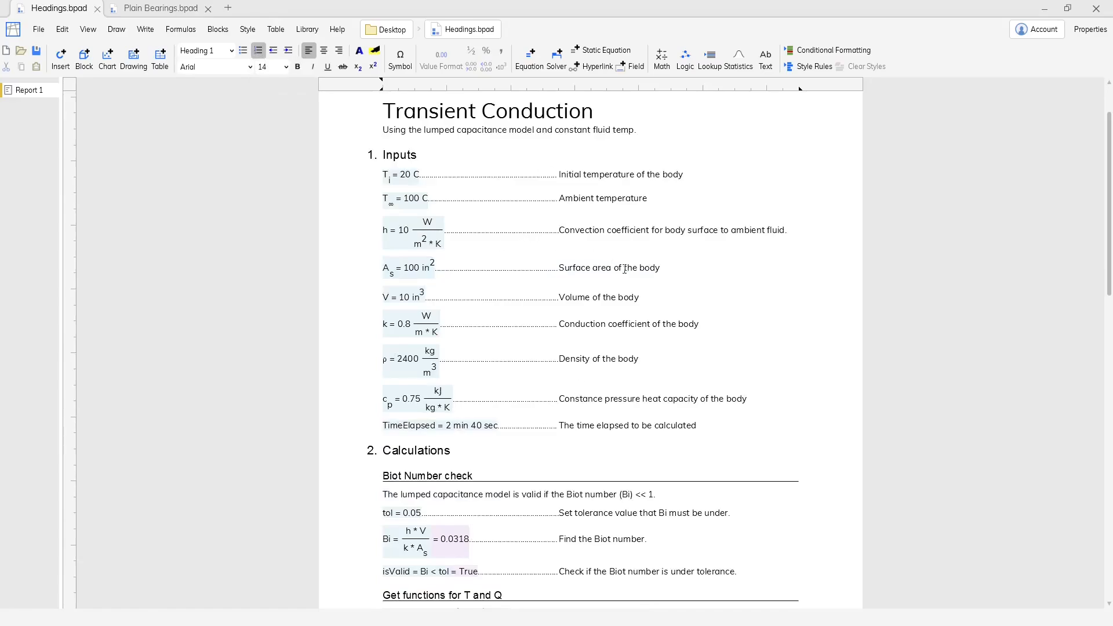
pyautogui.moveTo(639, 296); pyautogui.dragTo(379, 229)
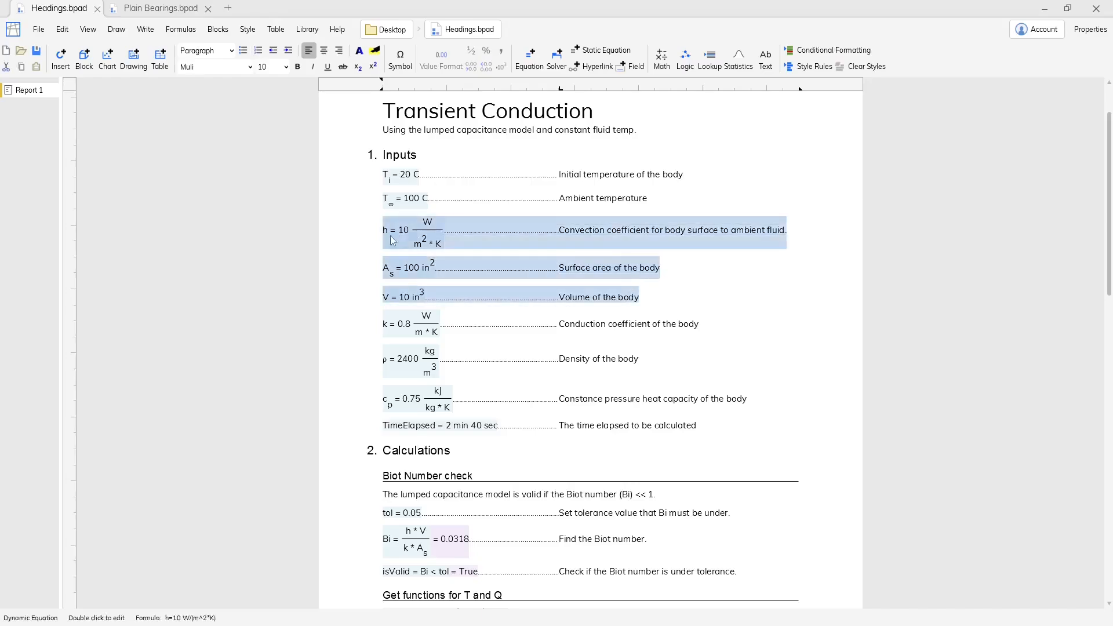
pyautogui.click(257, 51)
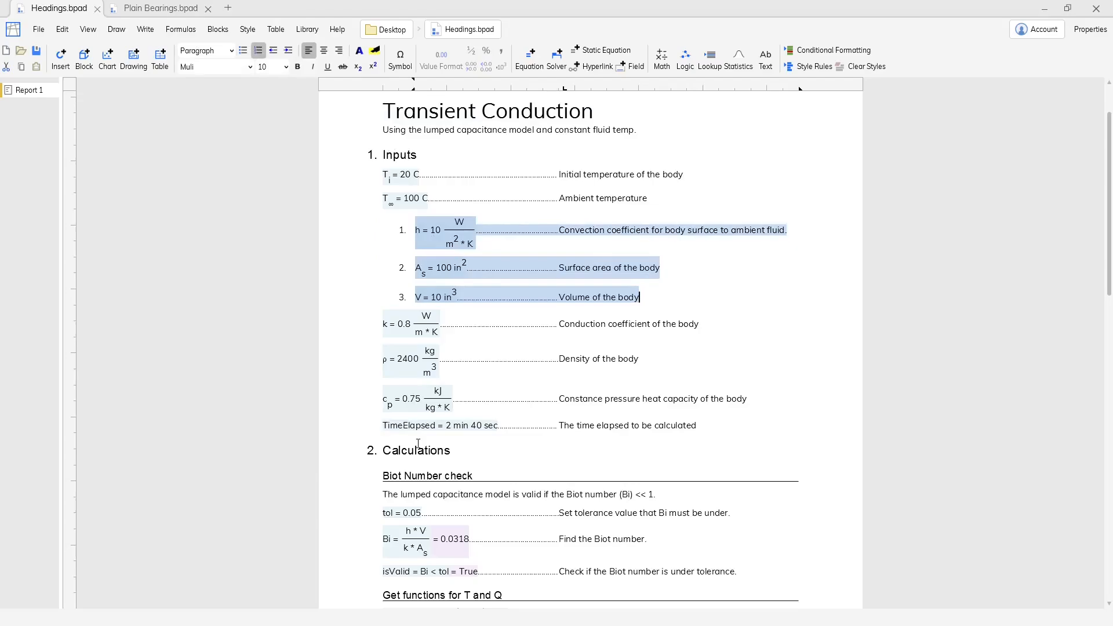
pyautogui.hotkey('ctrl', 'z')
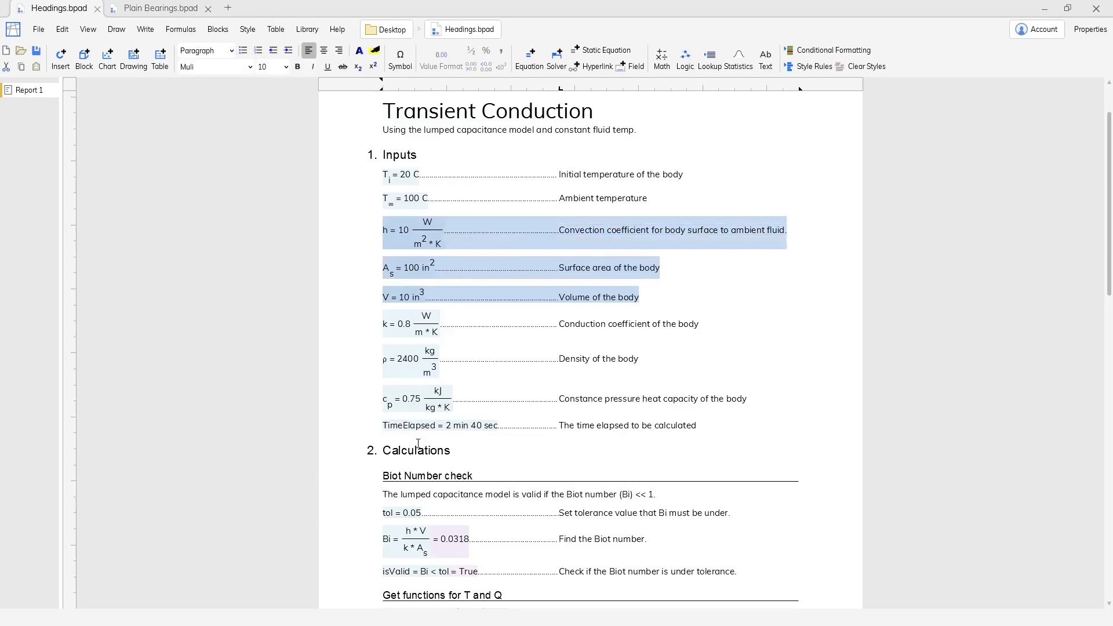
# Number the Heading 2 headings Biot Number check, Get functions for T and Q, and Calculate T and Q given the elapsed times.
pyautogui.scroll(-1, 418, 443)
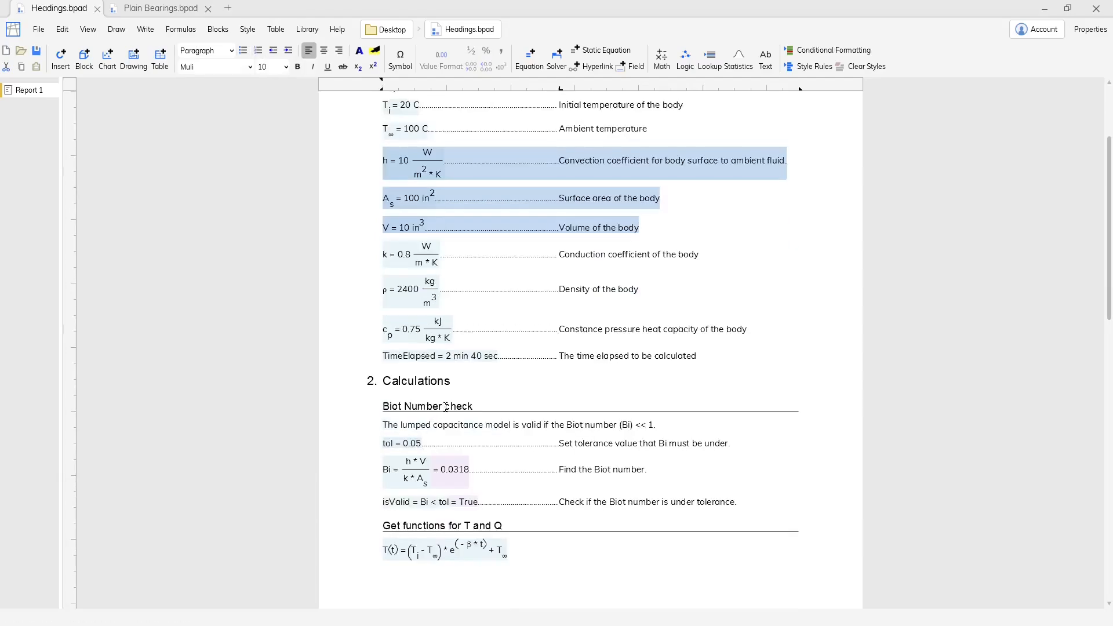
pyautogui.moveTo(446, 407); pyautogui.dragTo(417, 408)
pyautogui.scroll(-3, 537, 415)
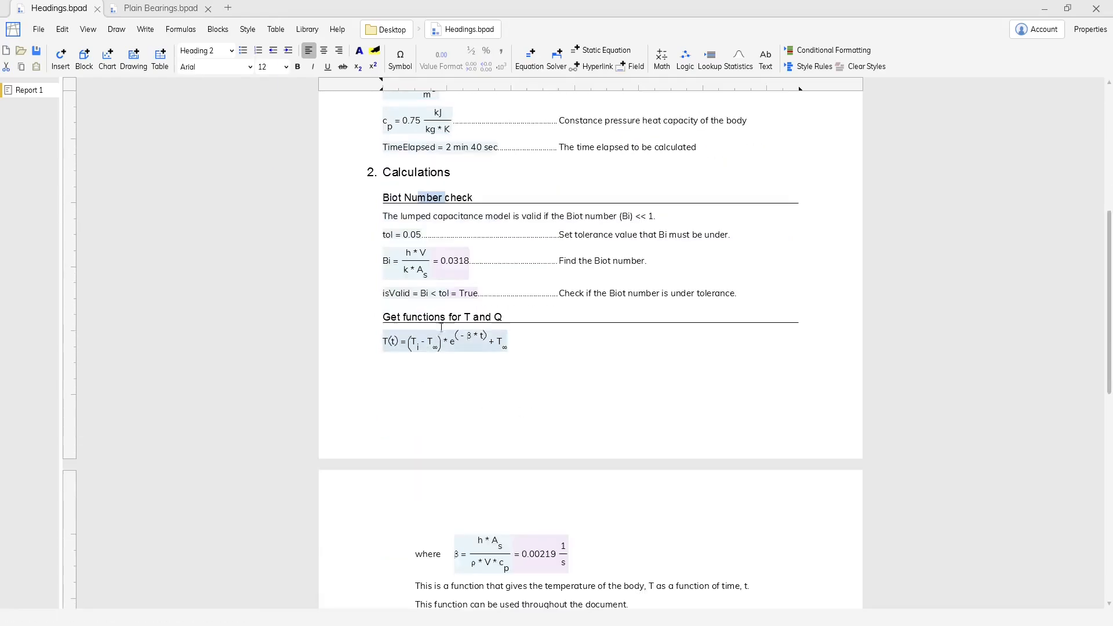
pyautogui.scroll(-1, 537, 416)
pyautogui.scroll(-6, 531, 435)
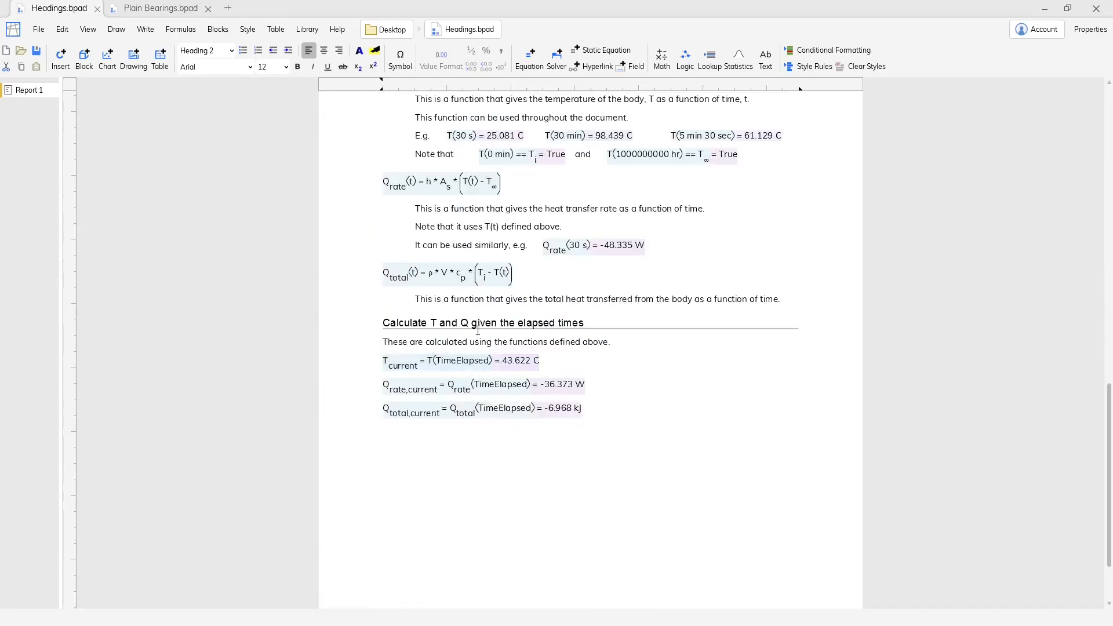
pyautogui.click(258, 51)
# Format the heading list so its Level 2 labels use the a., b., c. pattern.
pyautogui.scroll(8, 459, 322)
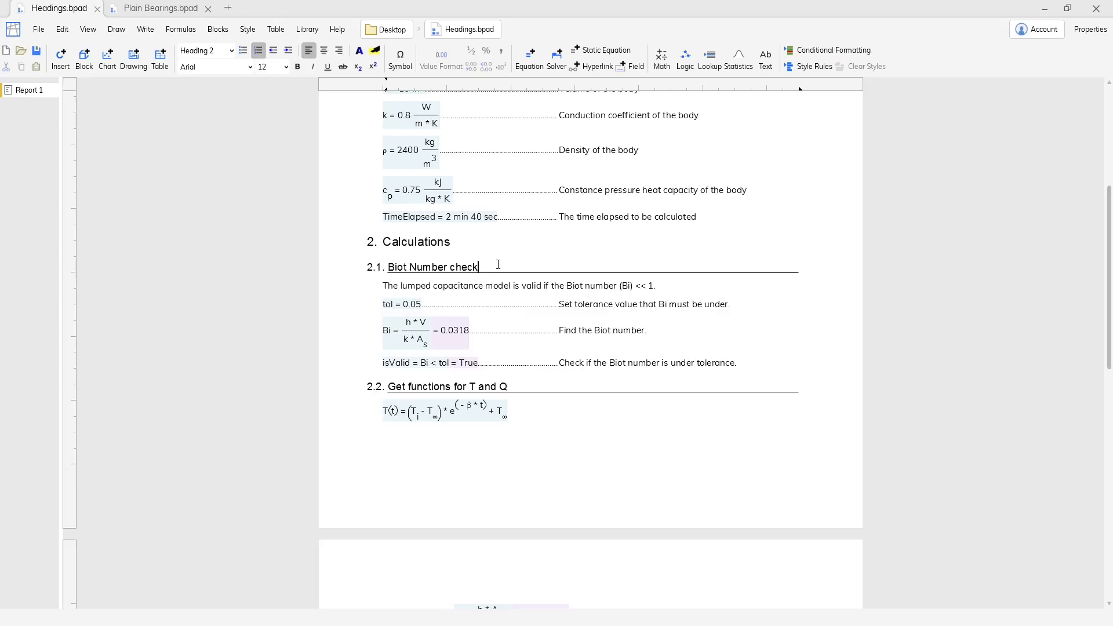
pyautogui.rightClick(470, 268)
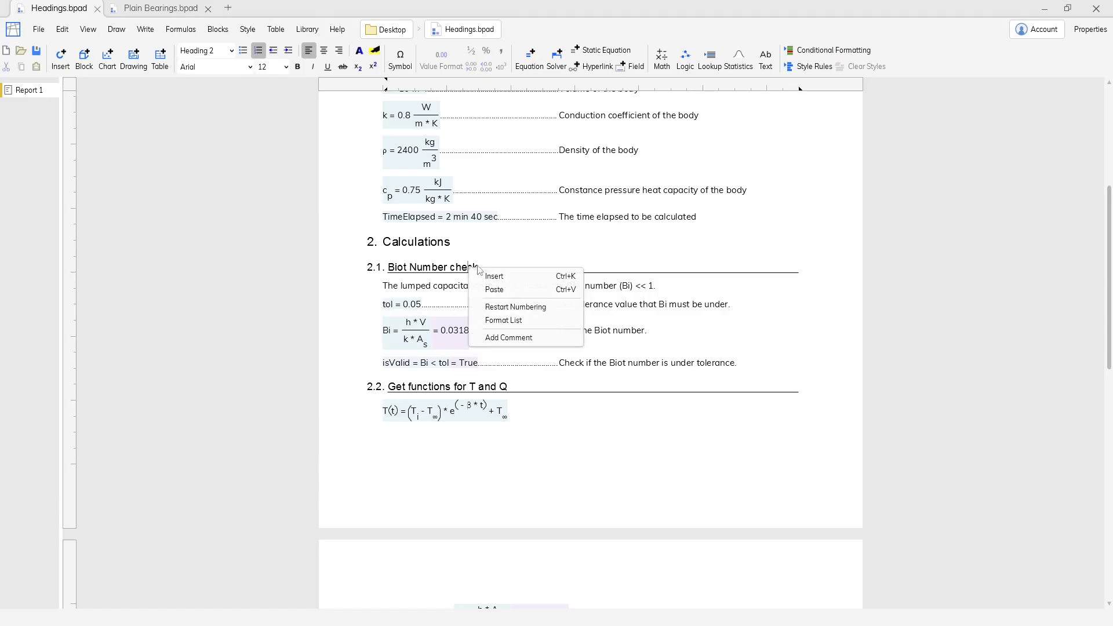
pyautogui.click(522, 321)
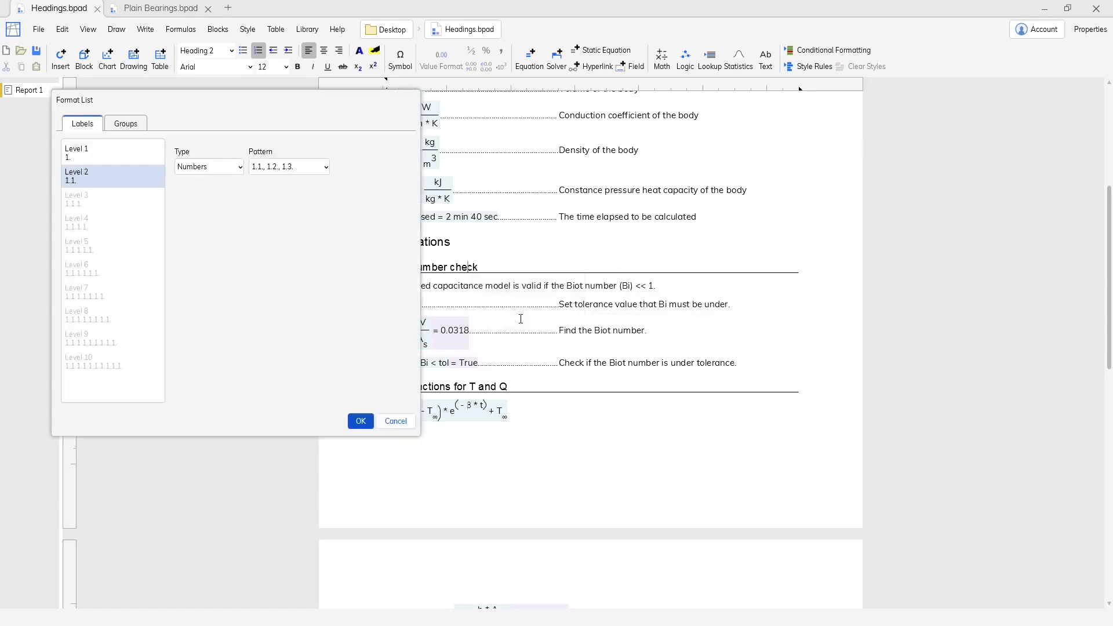
pyautogui.click(300, 171)
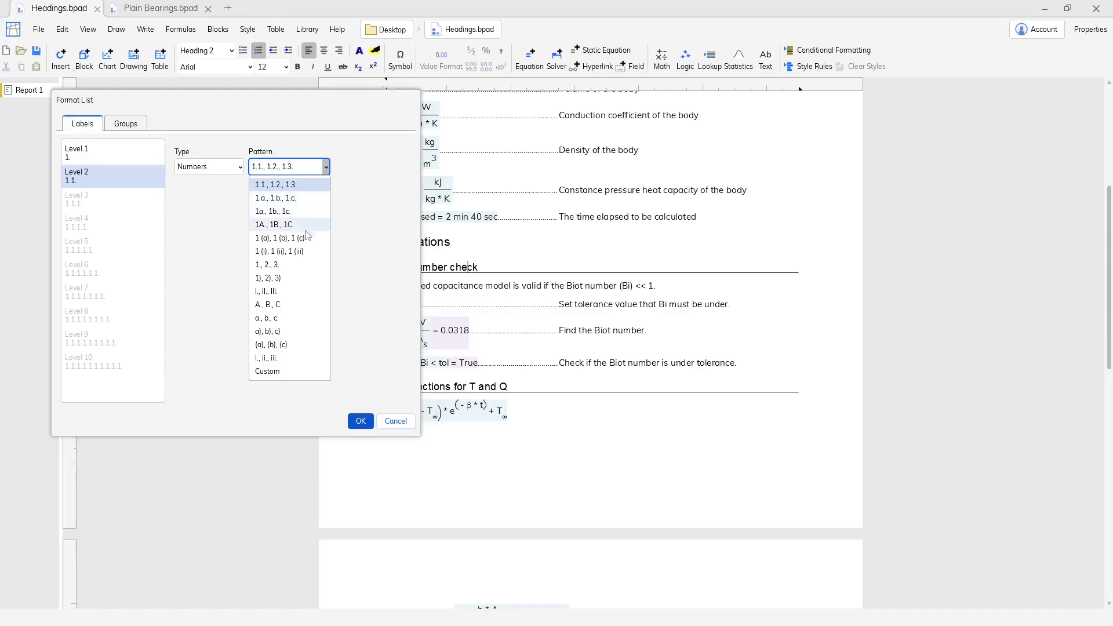
pyautogui.click(276, 318)
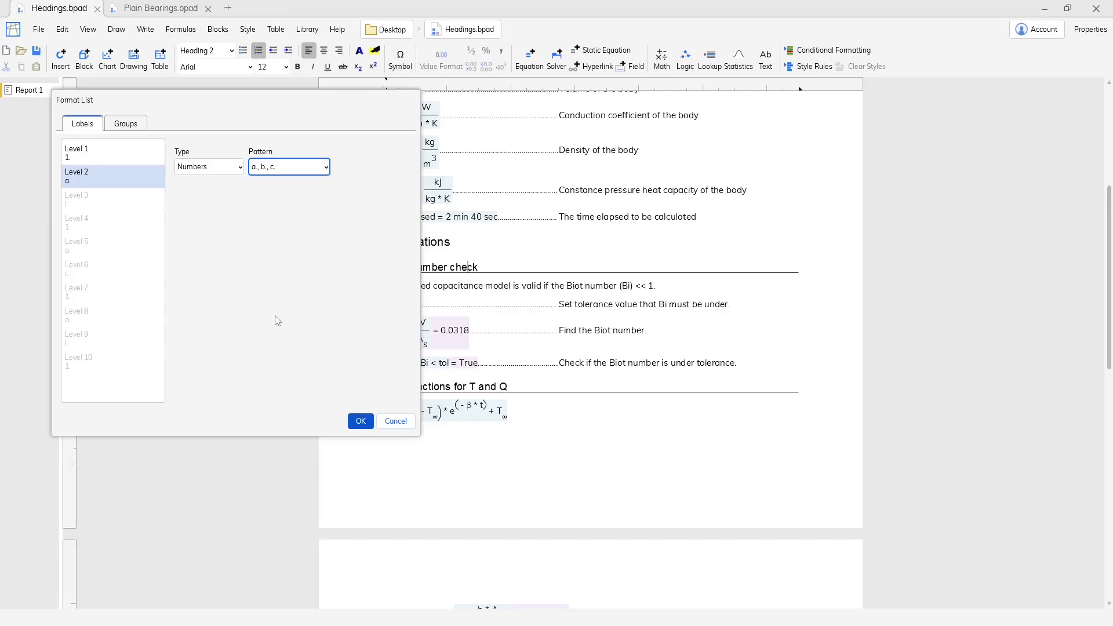
pyautogui.click(361, 421)
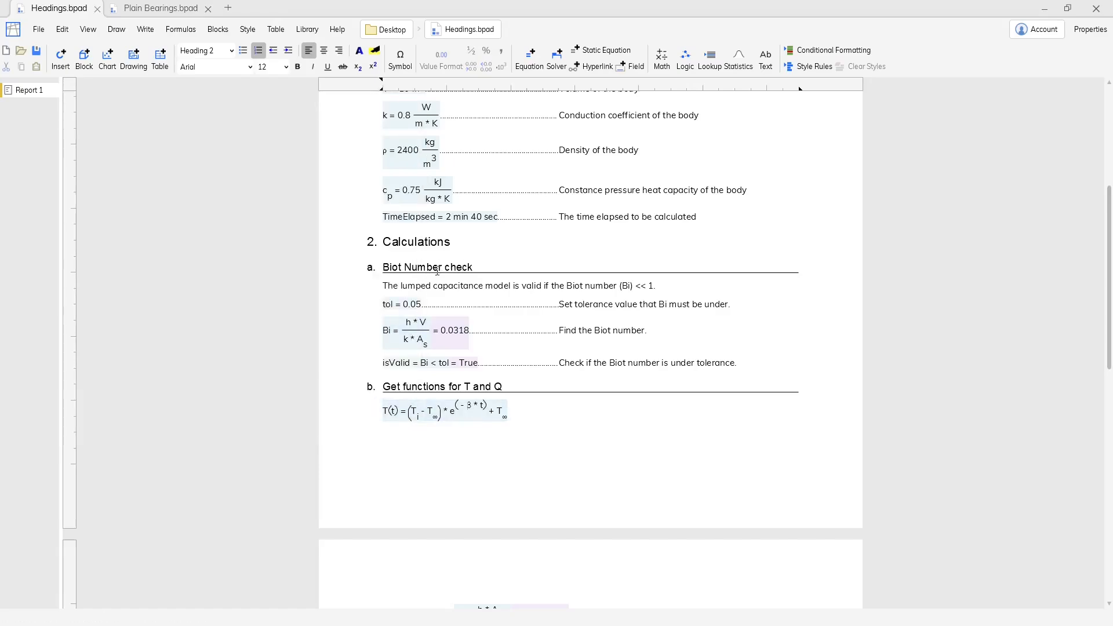
# Set the heading list's Level 1 labels to the I., II., III. pattern and undo both label pattern changes.
pyautogui.rightClick(437, 271)
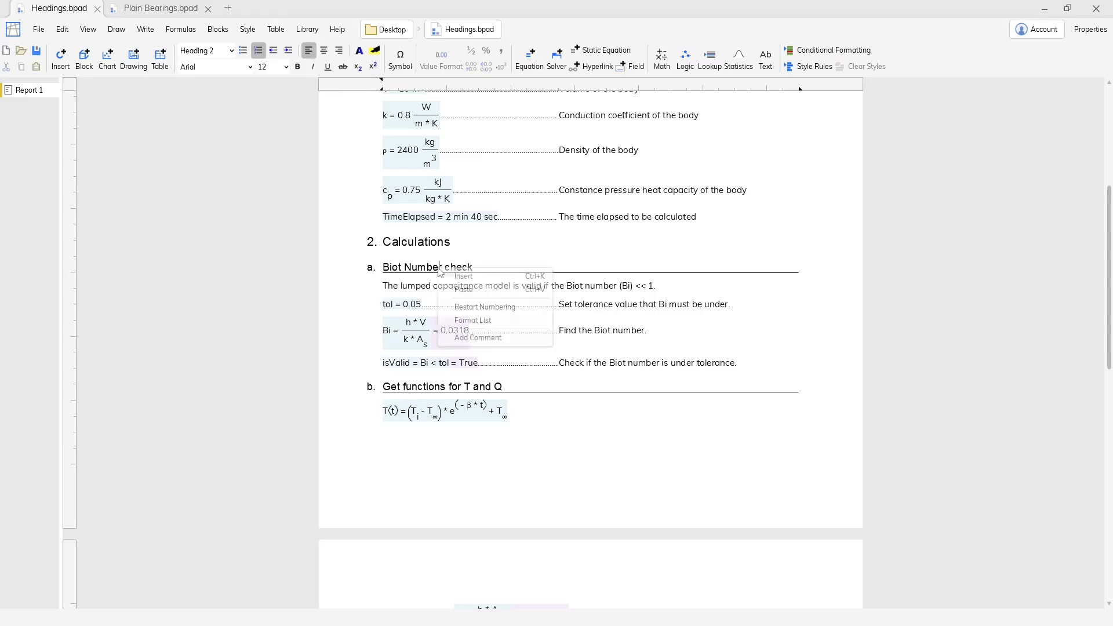
pyautogui.click(488, 322)
pyautogui.click(95, 154)
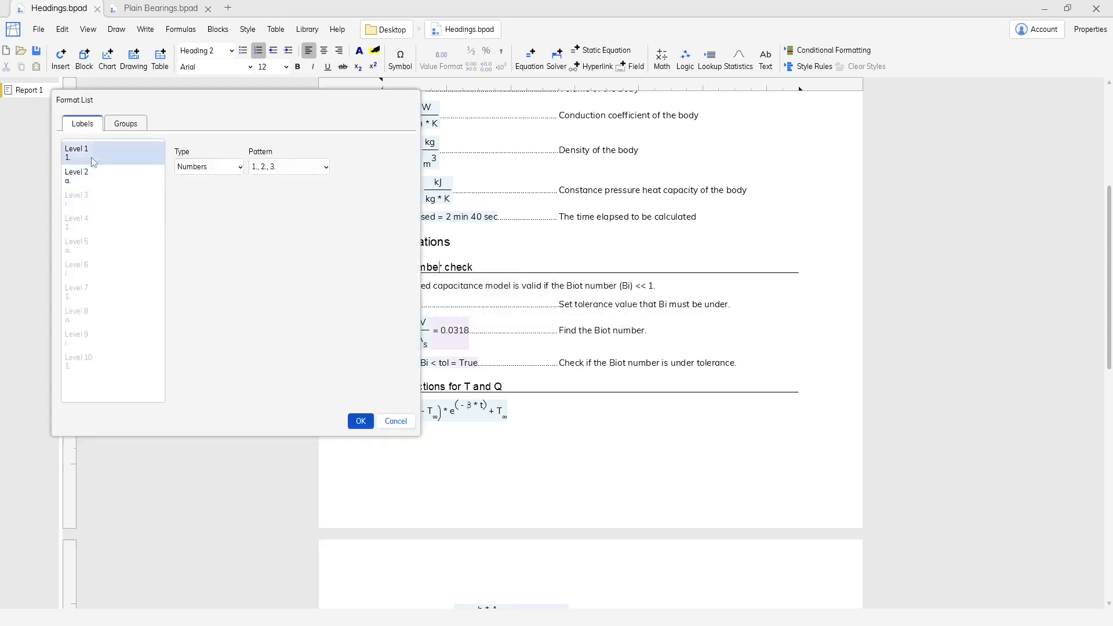
pyautogui.click(276, 172)
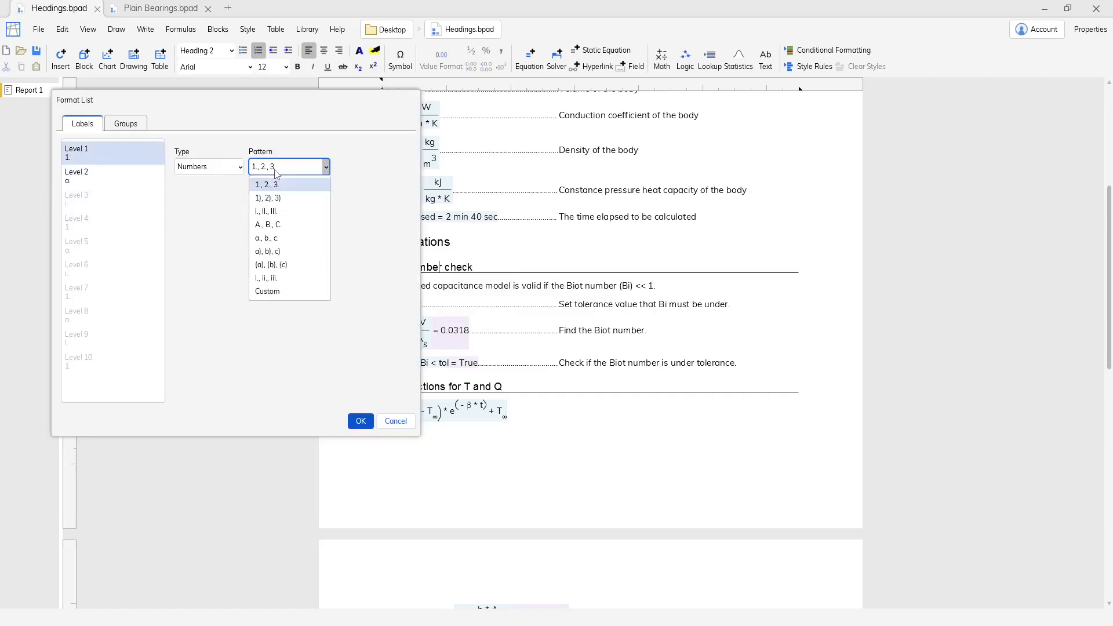
pyautogui.click(284, 214)
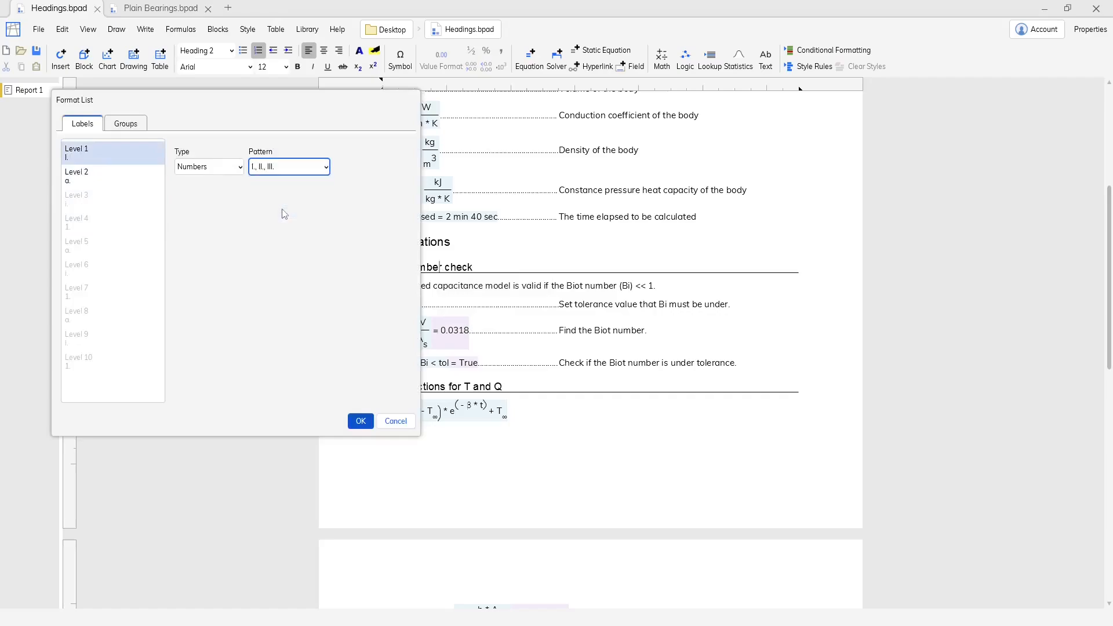
pyautogui.click(360, 421)
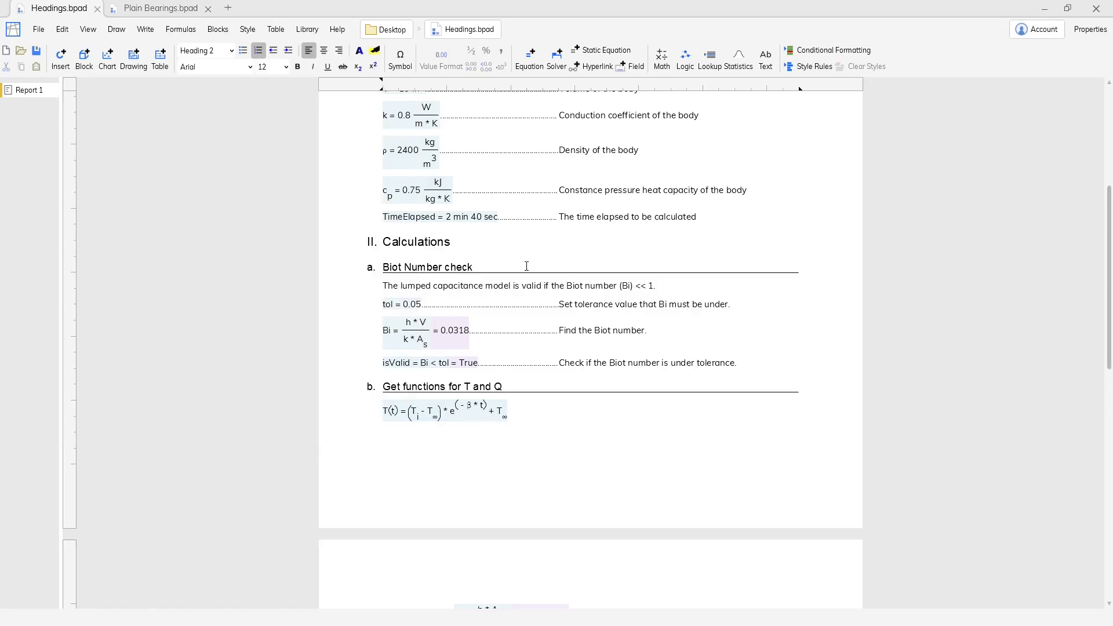
pyautogui.hotkey('ctrl', 'z')
pyautogui.hotkey('ctrl', 'z')
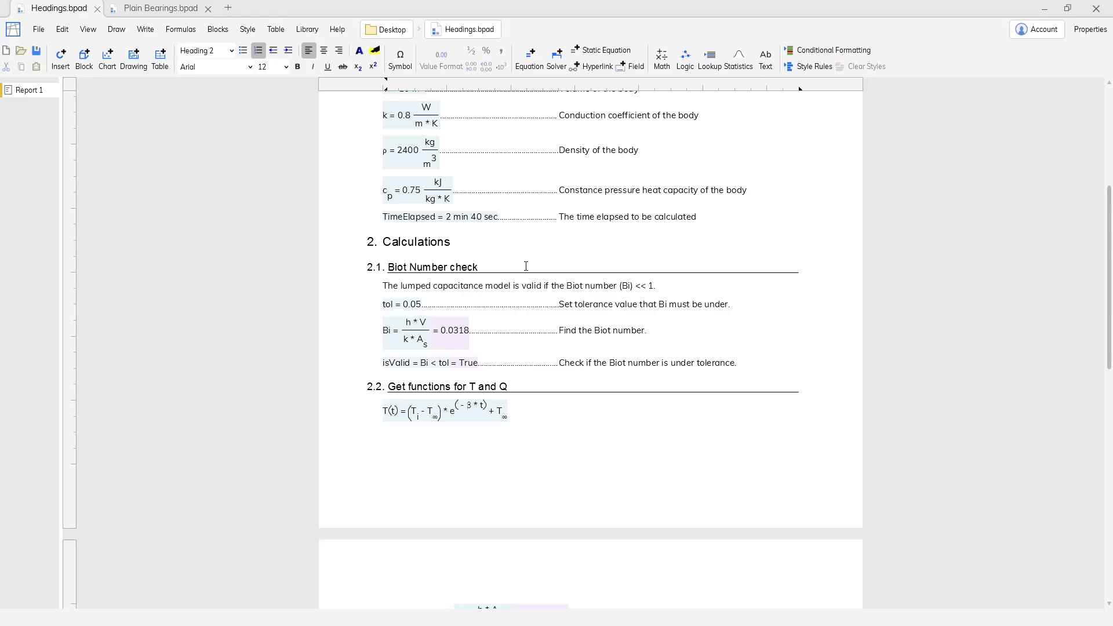
# Remove the numbering from the Biot Number check and Calculations headings and undo both removals.
pyautogui.click(269, 56)
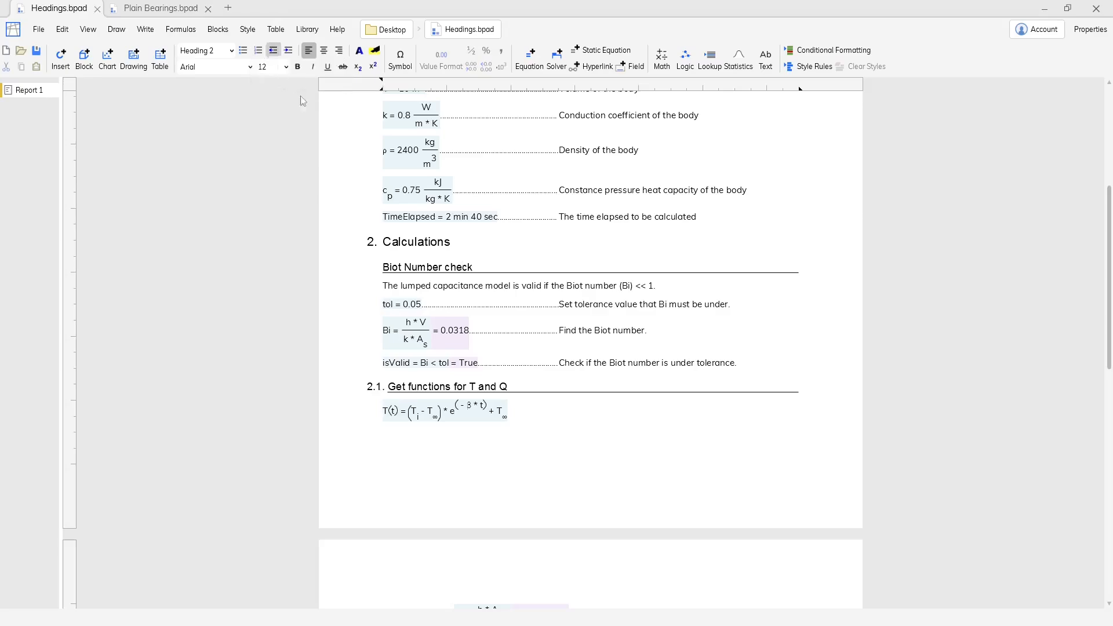
pyautogui.click(467, 269)
pyautogui.click(421, 241)
pyautogui.click(259, 51)
pyautogui.scroll(5, 411, 390)
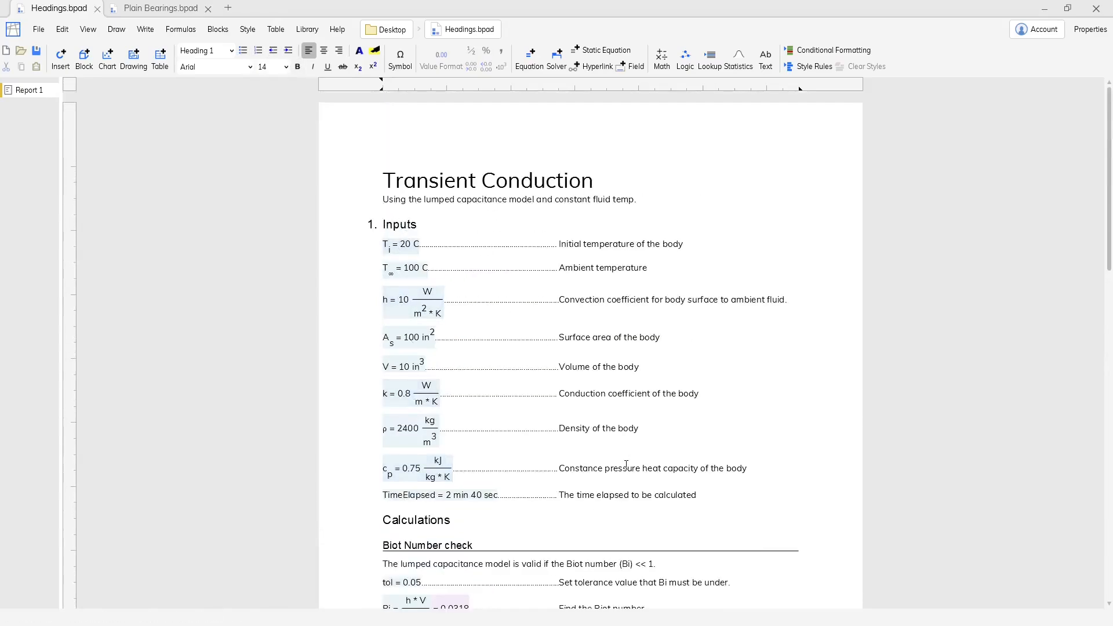
pyautogui.scroll(-5, 626, 465)
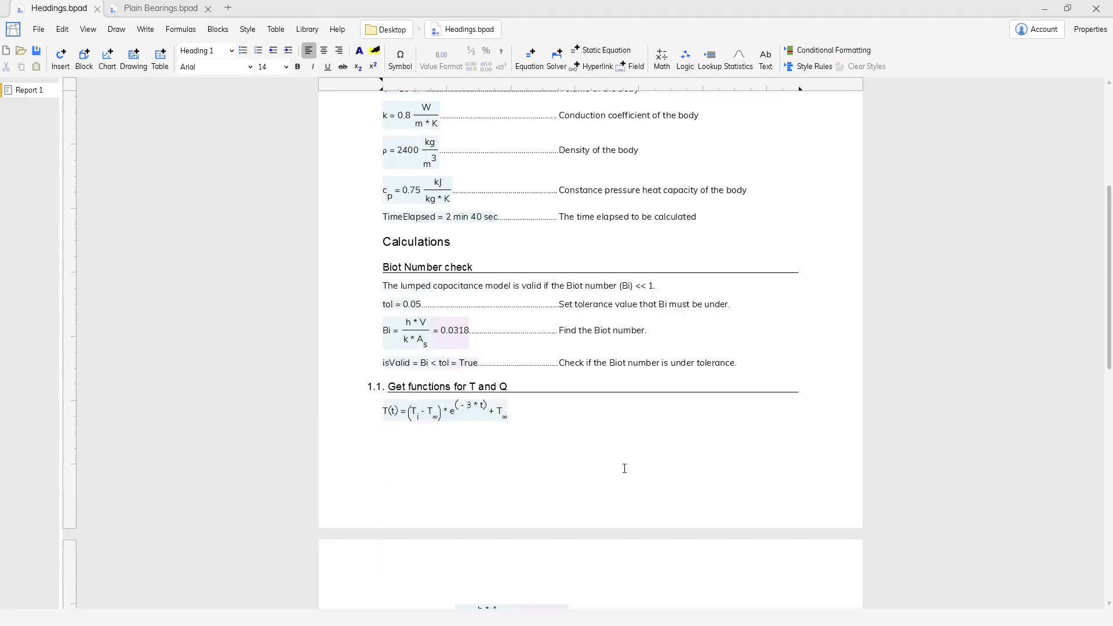
pyautogui.hotkey('ctrl', 'z')
pyautogui.hotkey('ctrl', 'z')
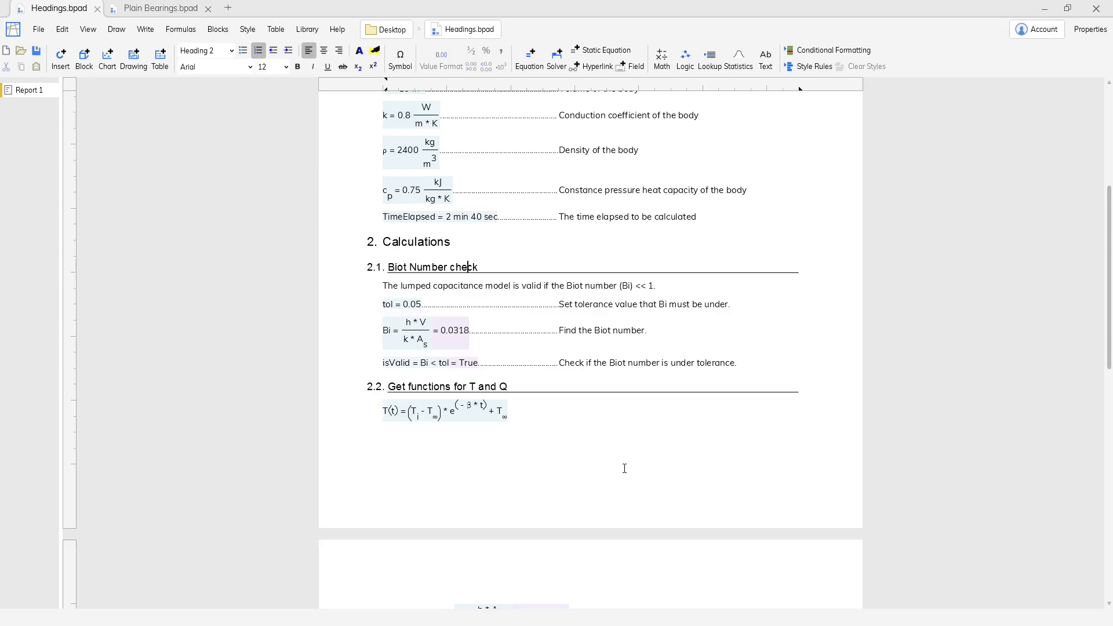
# Insert a table of contents for Report 1 on a new line below the report's subtitle.
pyautogui.scroll(5, 624, 469)
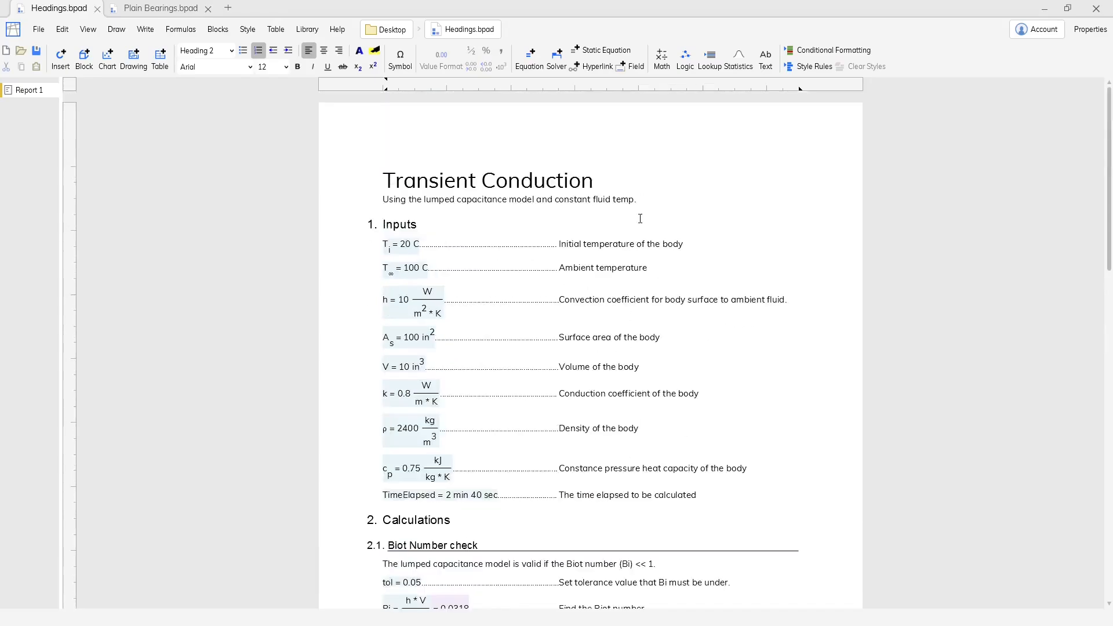
pyautogui.click(650, 202)
pyautogui.press('Return')
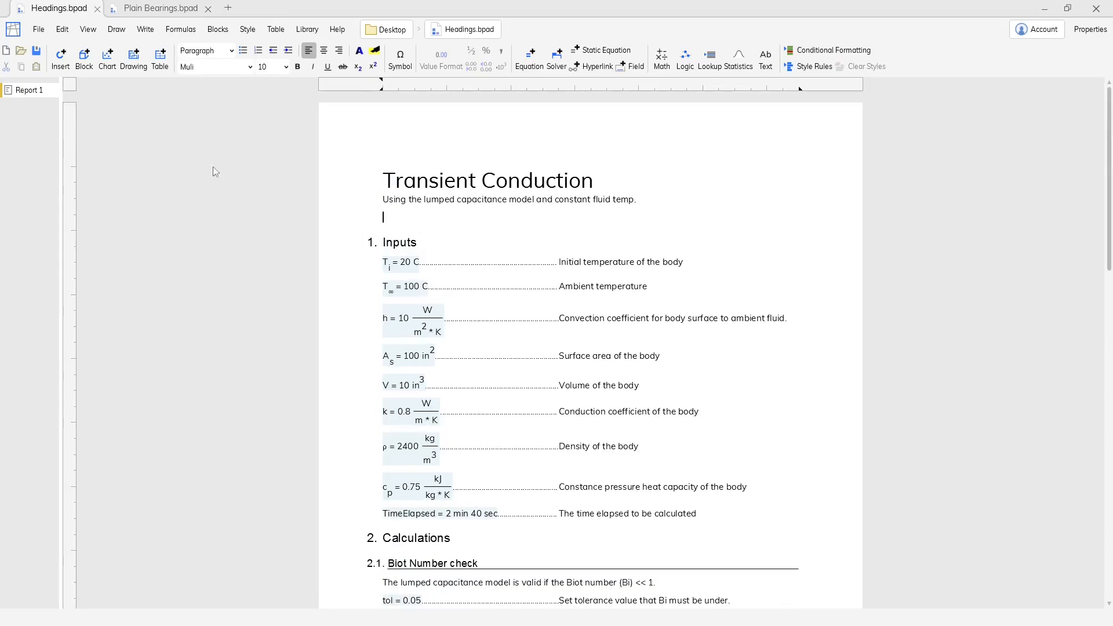
pyautogui.click(147, 31)
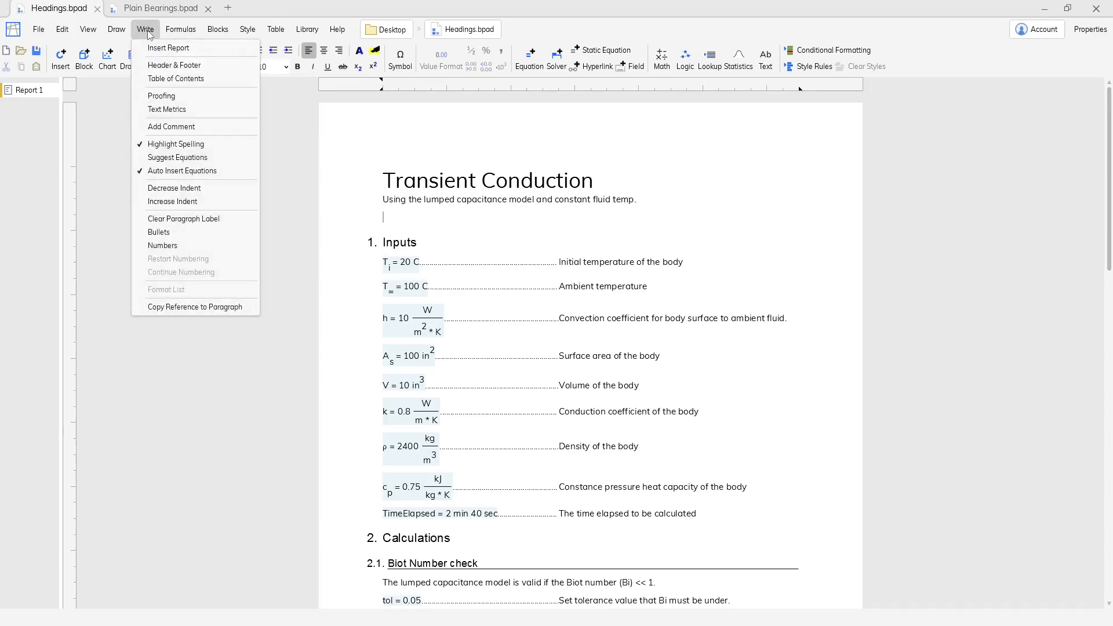
pyautogui.click(191, 79)
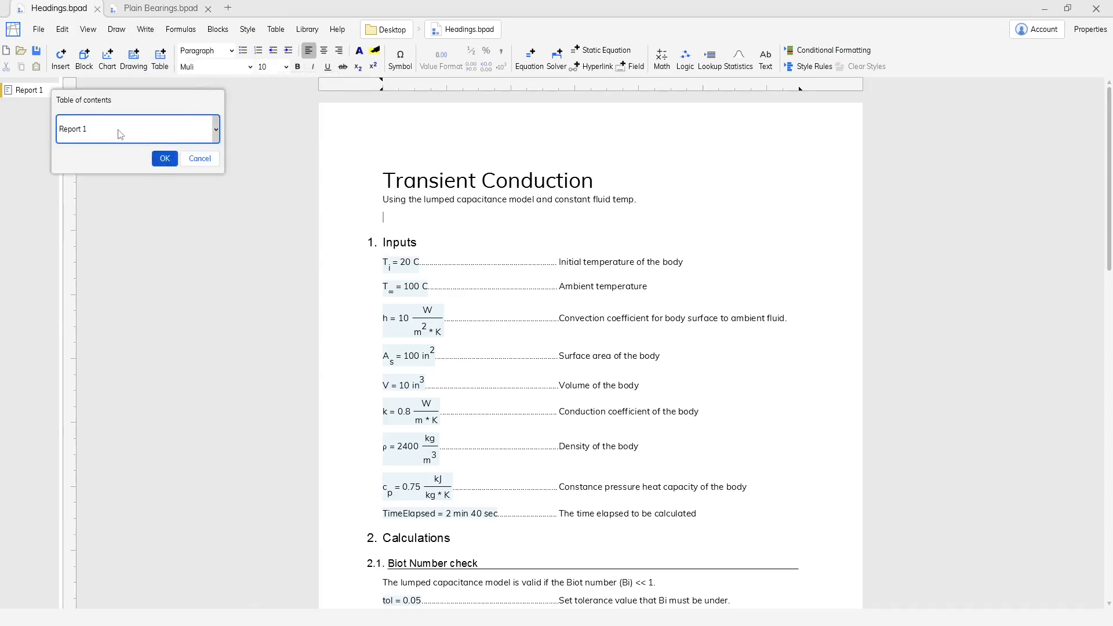
pyautogui.click(162, 159)
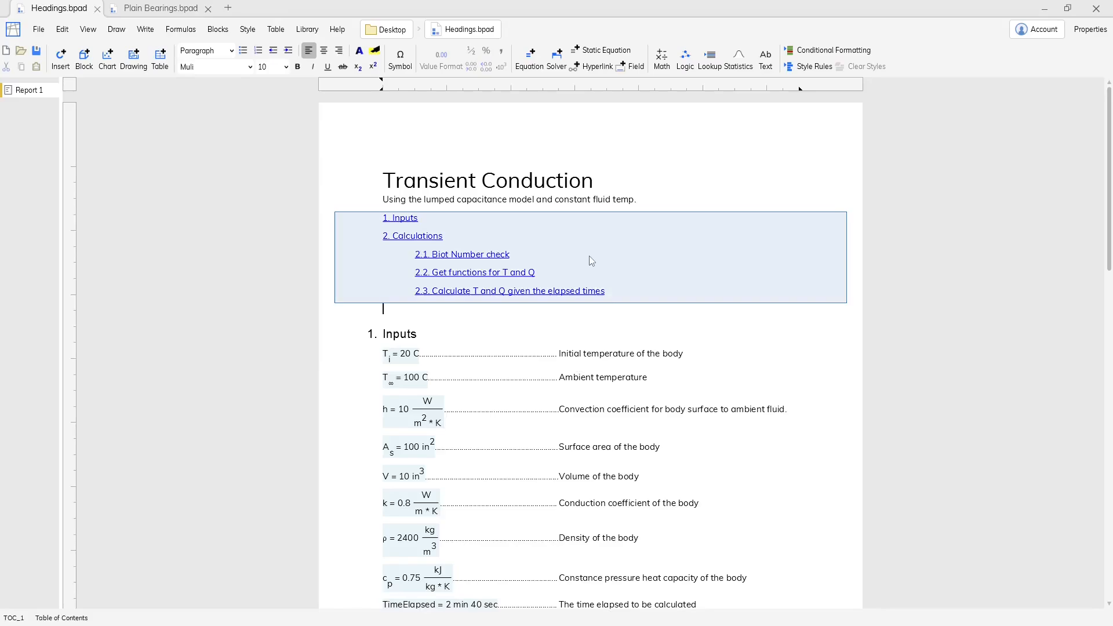
# Follow the Biot Number check link in the table of contents and return to the start of the report.
pyautogui.click(501, 256)
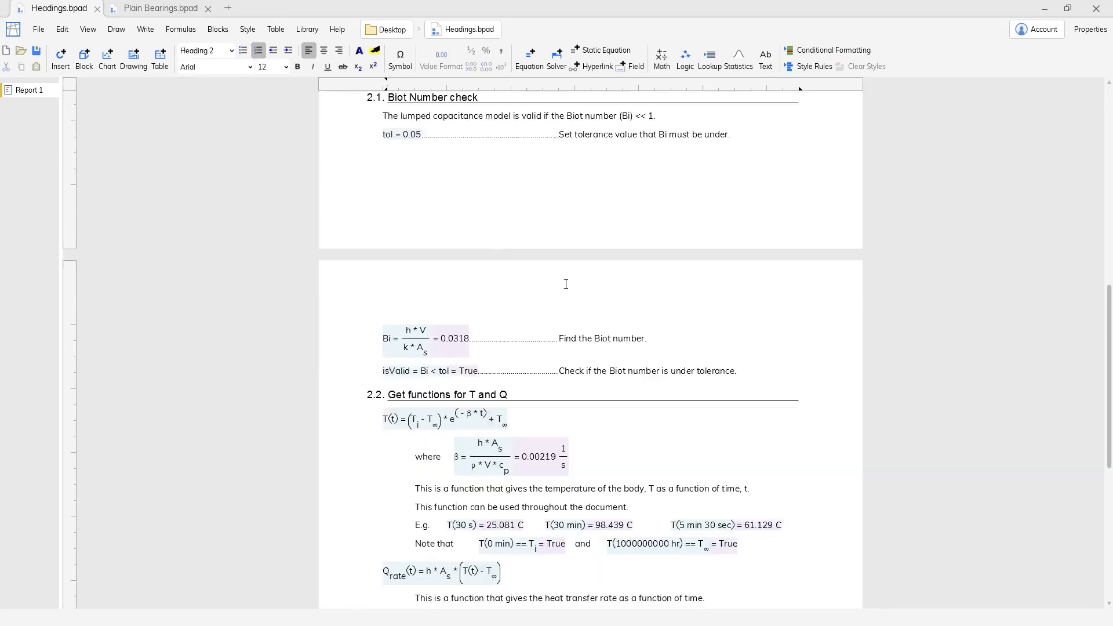
pyautogui.scroll(2, 559, 238)
pyautogui.scroll(6, 559, 238)
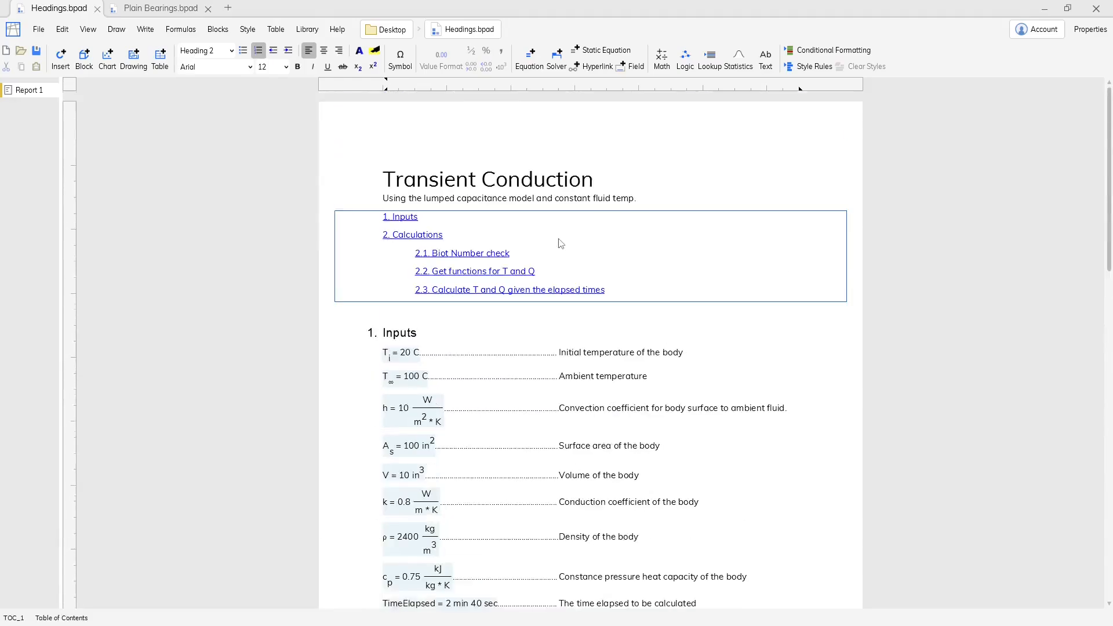
# Edit the table of contents block to show page numbers and display its links as plain text.
pyautogui.doubleClick(560, 241)
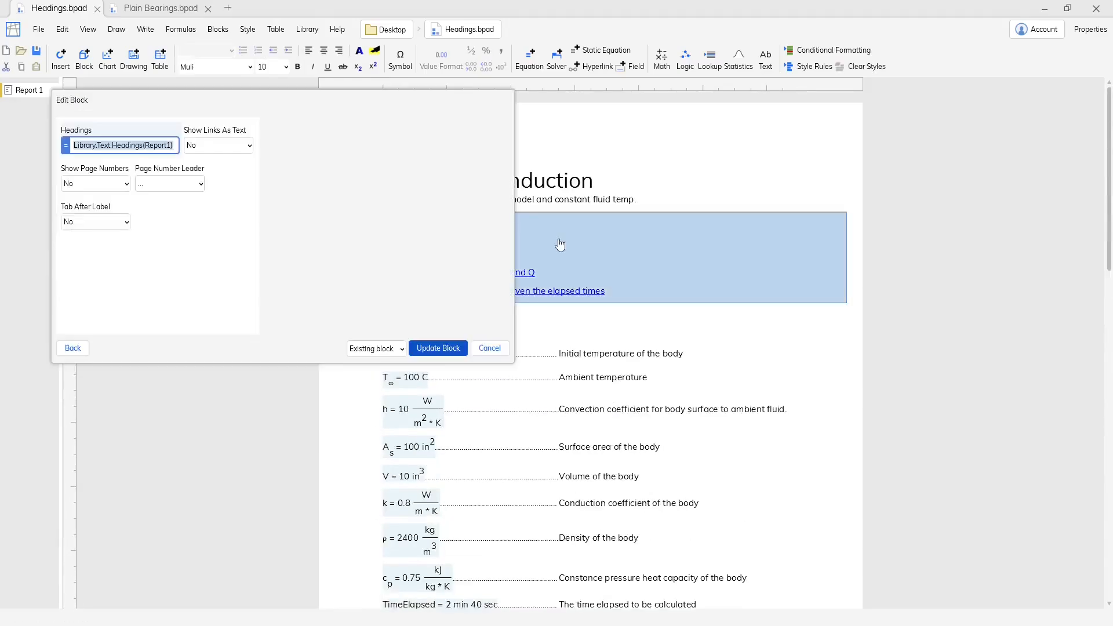
pyautogui.click(115, 184)
pyautogui.click(99, 203)
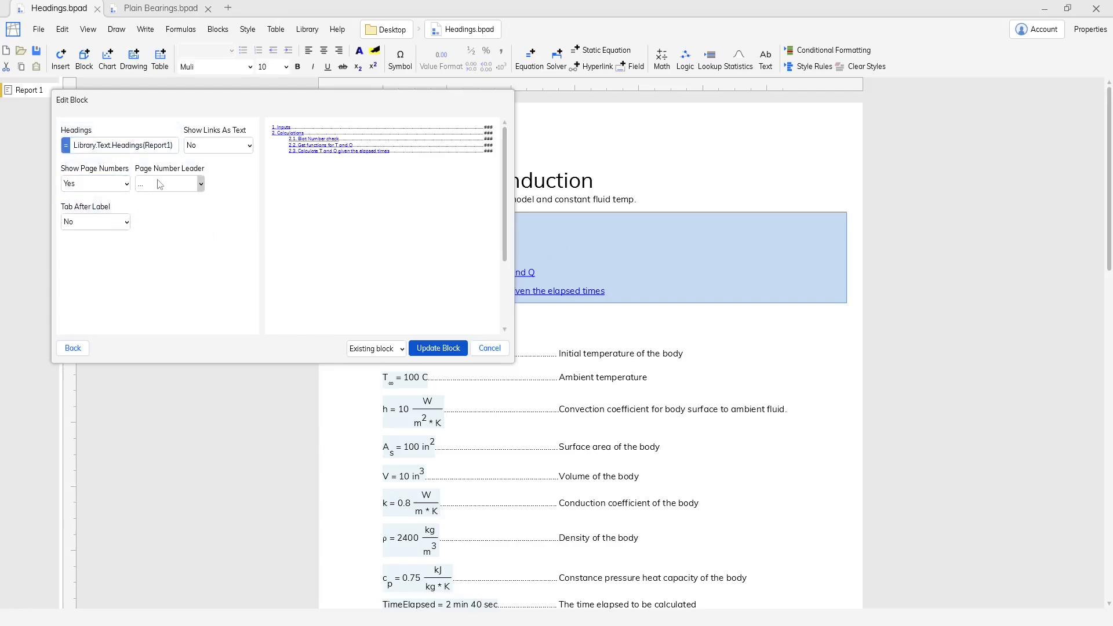
pyautogui.click(249, 145)
pyautogui.click(209, 159)
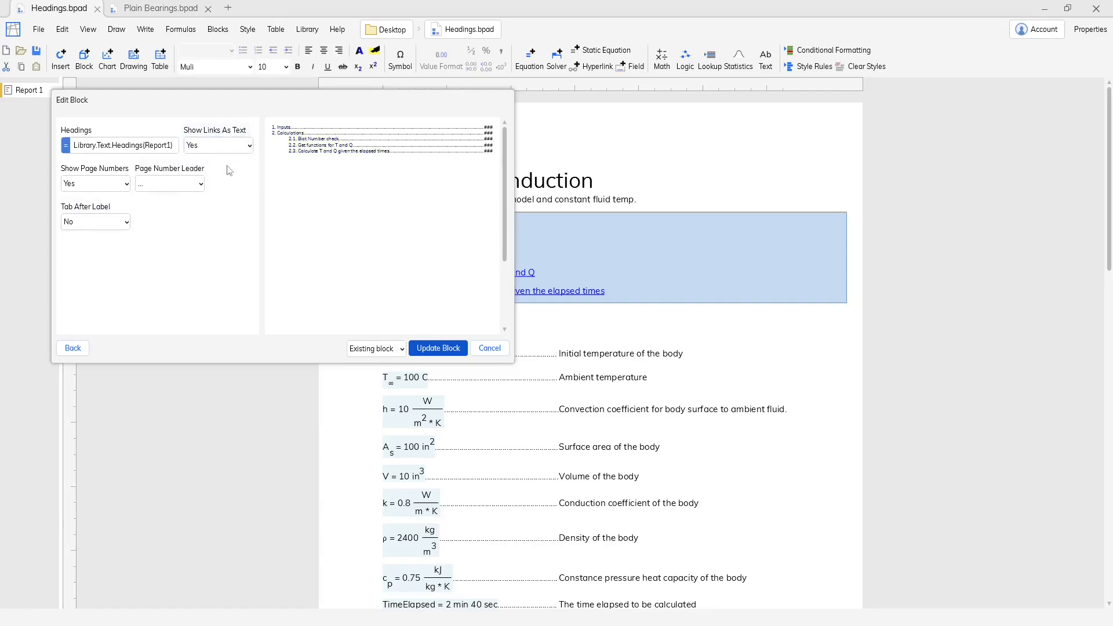
pyautogui.click(457, 346)
pyautogui.click(511, 331)
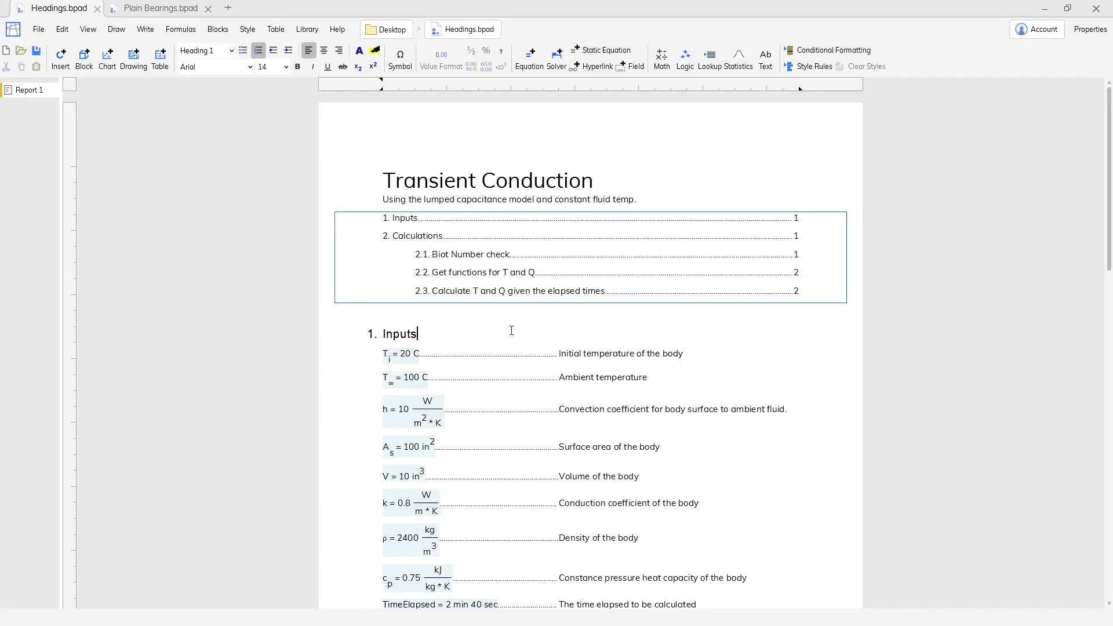
# Add a style rule for Non-Outline Paragraph objects within the table of contents block.
pyautogui.click(534, 282)
pyautogui.click(252, 32)
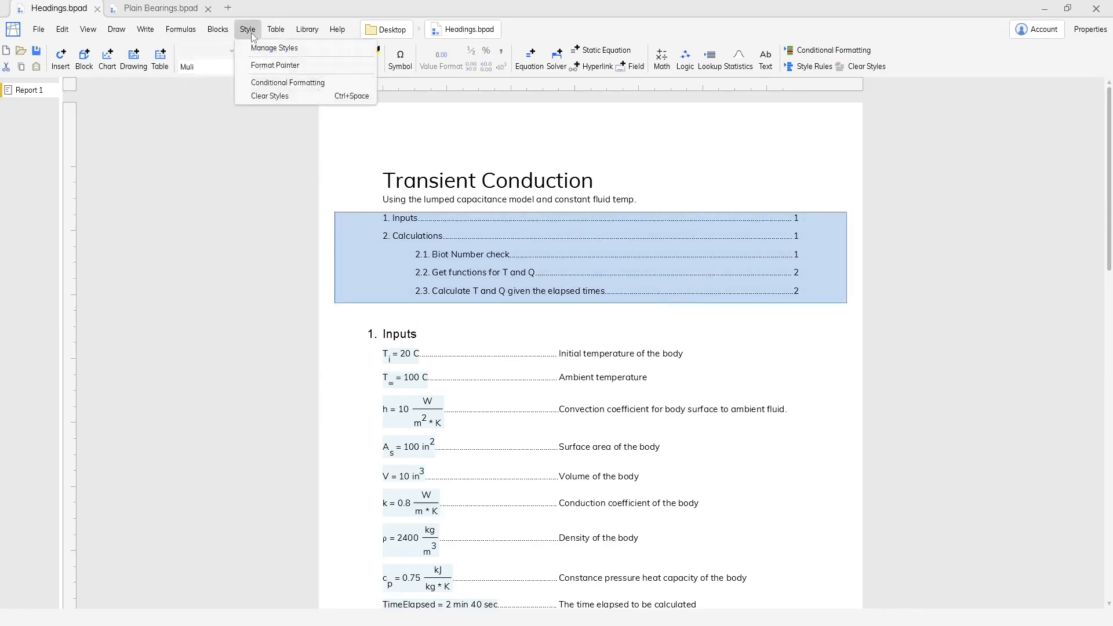
pyautogui.click(274, 48)
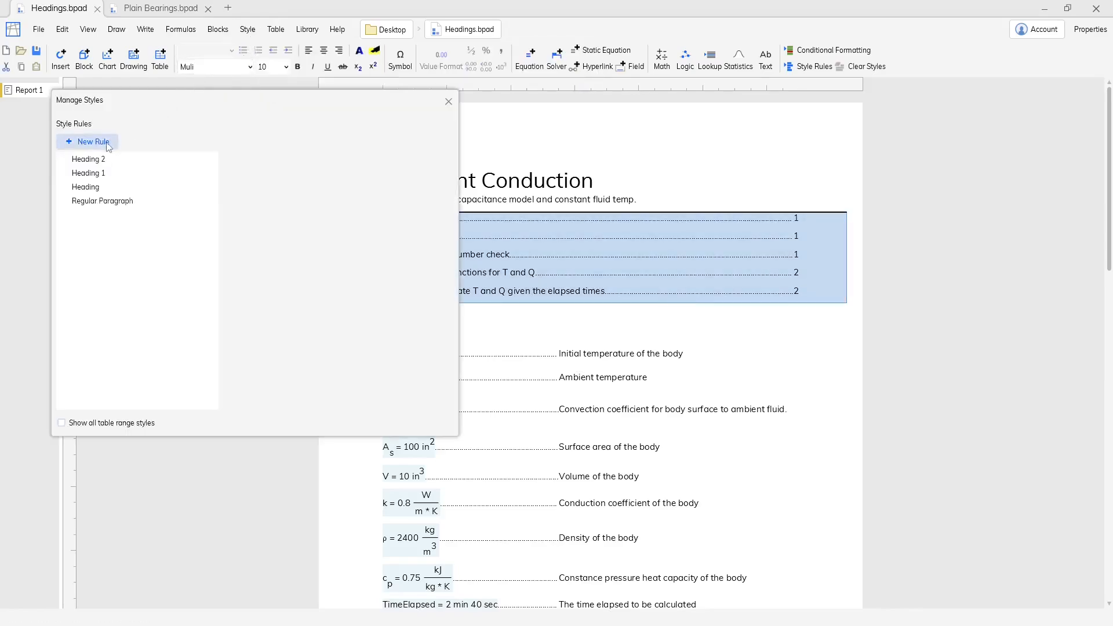
pyautogui.click(109, 146)
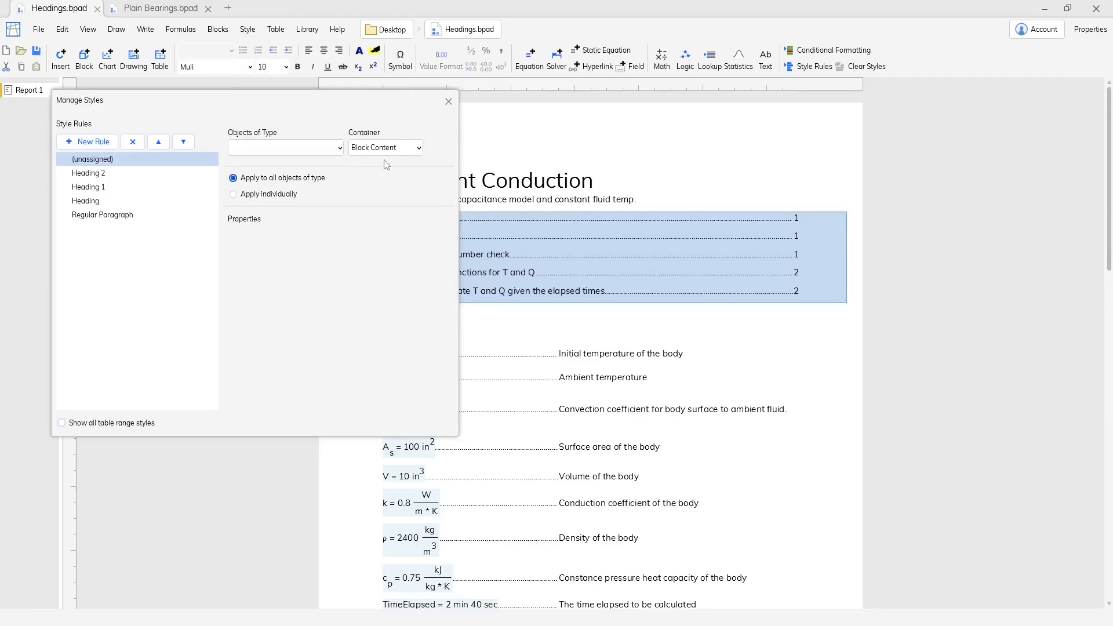
pyautogui.click(285, 148)
pyautogui.scroll(-4, 281, 267)
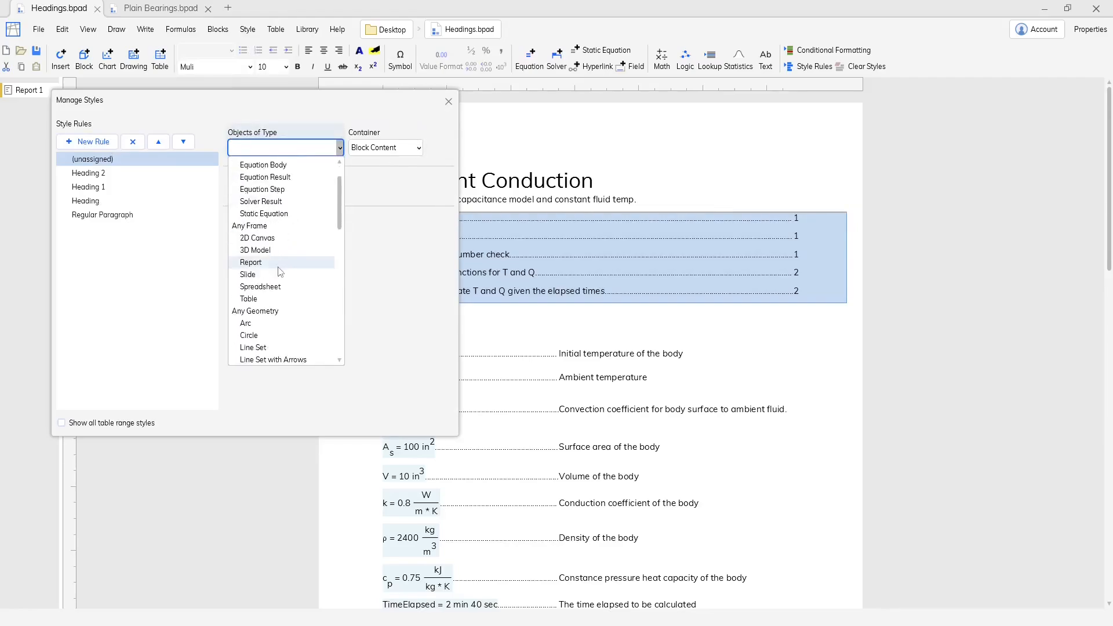
pyautogui.scroll(-3, 281, 271)
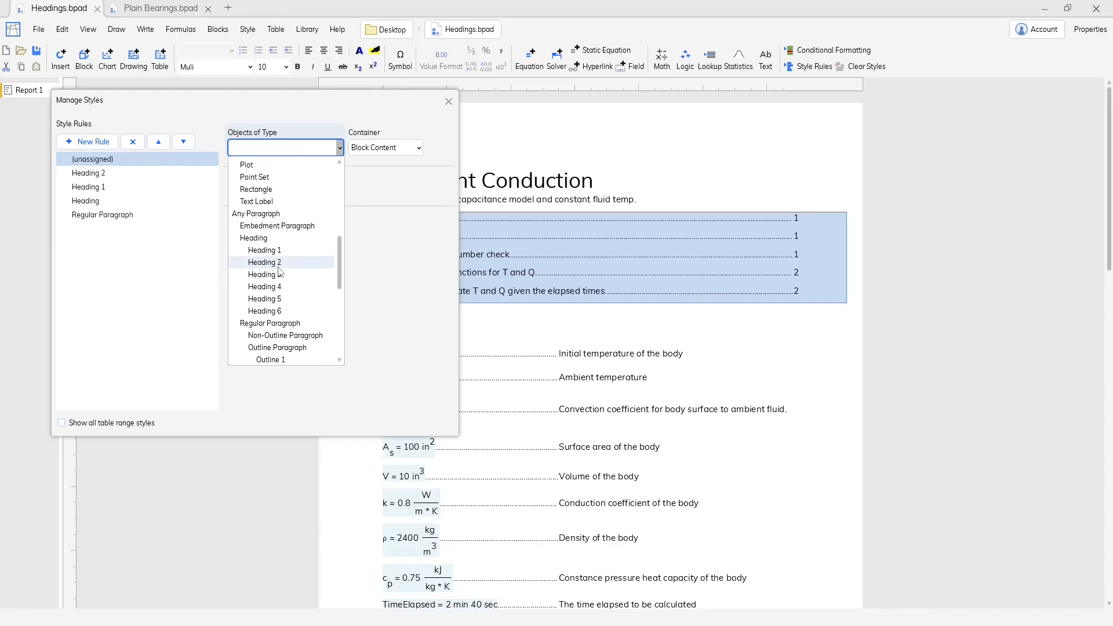
pyautogui.scroll(-2, 281, 272)
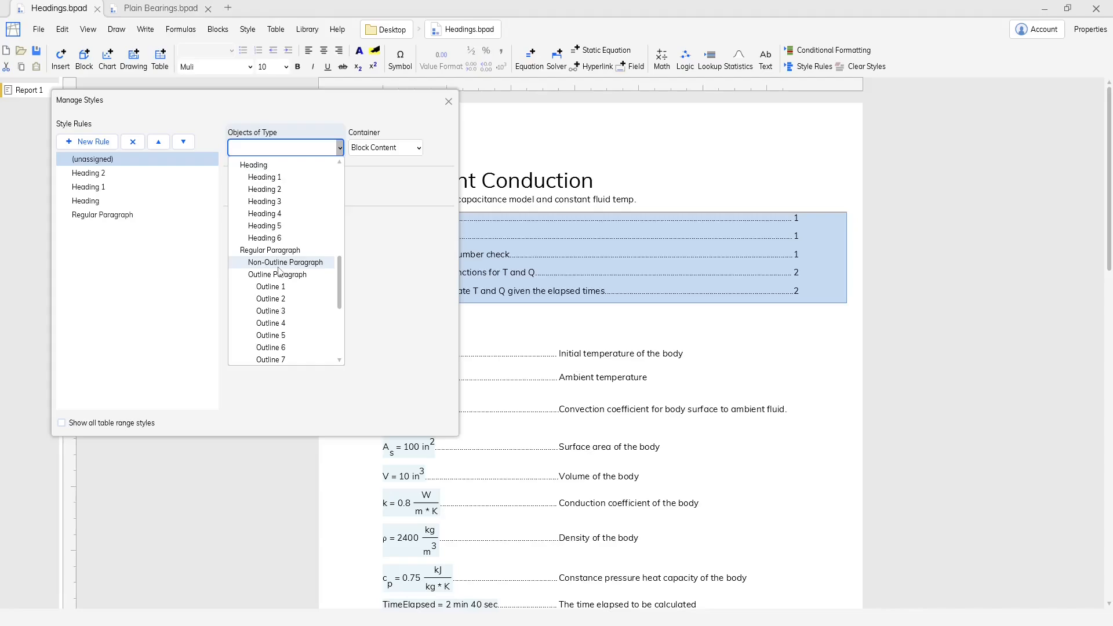
pyautogui.click(280, 263)
# Set the Non-Outline Paragraph rule's font size to 12 and close the style manager.
pyautogui.scroll(-3, 371, 278)
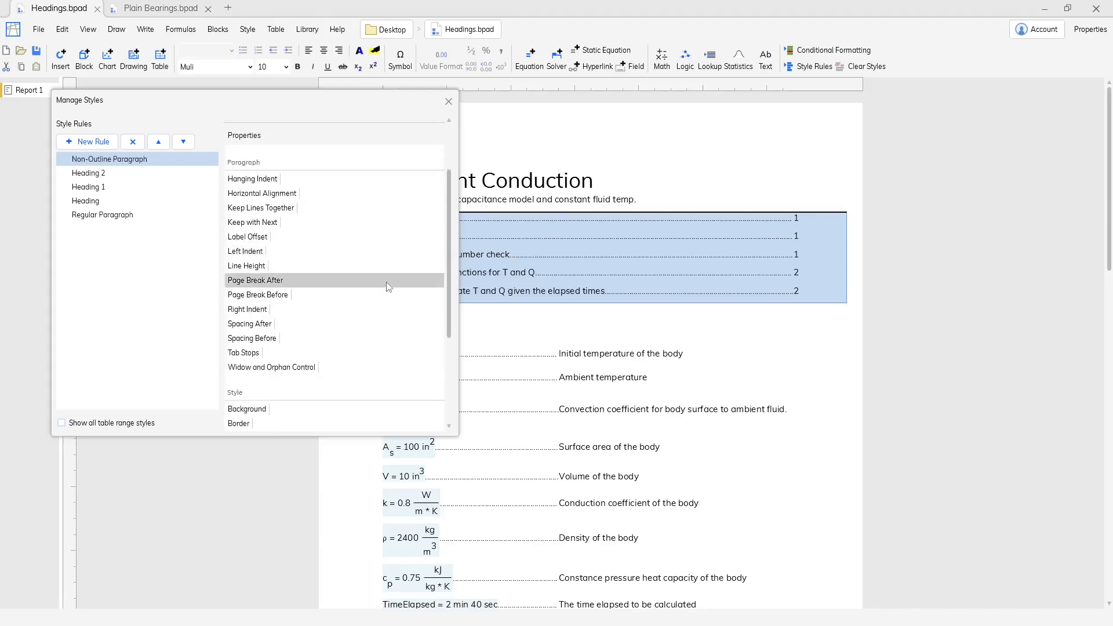
pyautogui.scroll(-5, 385, 286)
pyautogui.click(329, 337)
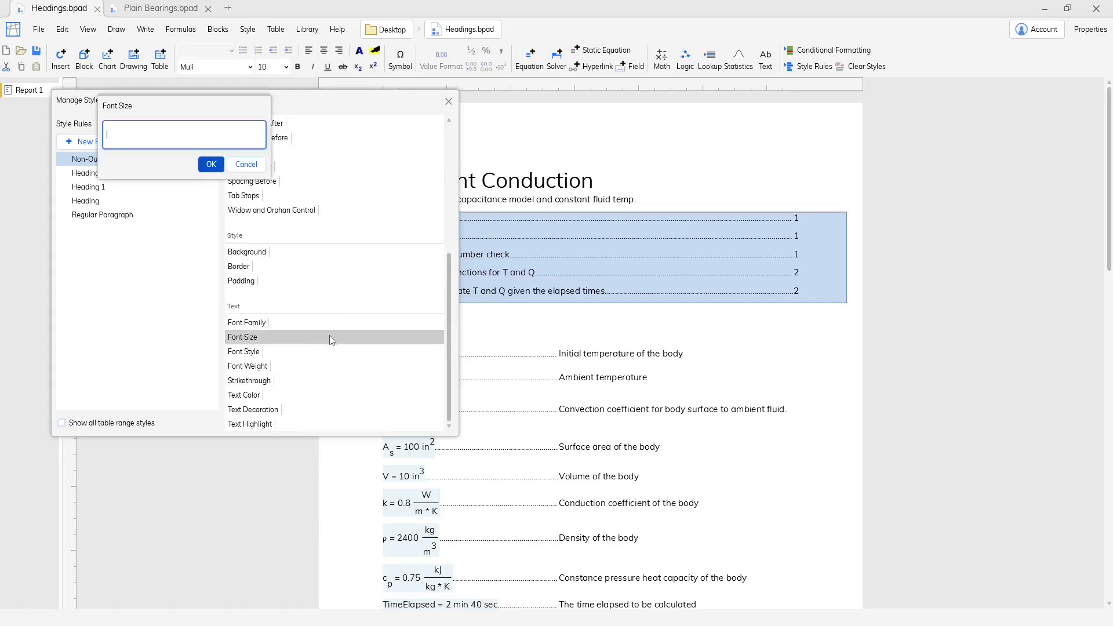
pyautogui.write('12')
pyautogui.press('Return')
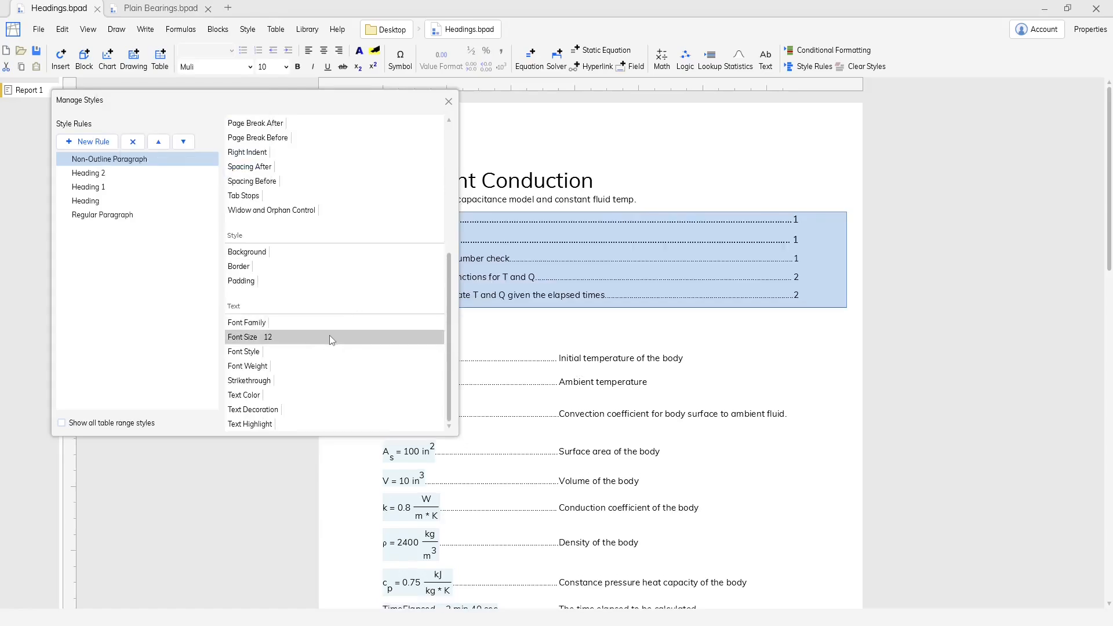
pyautogui.click(448, 101)
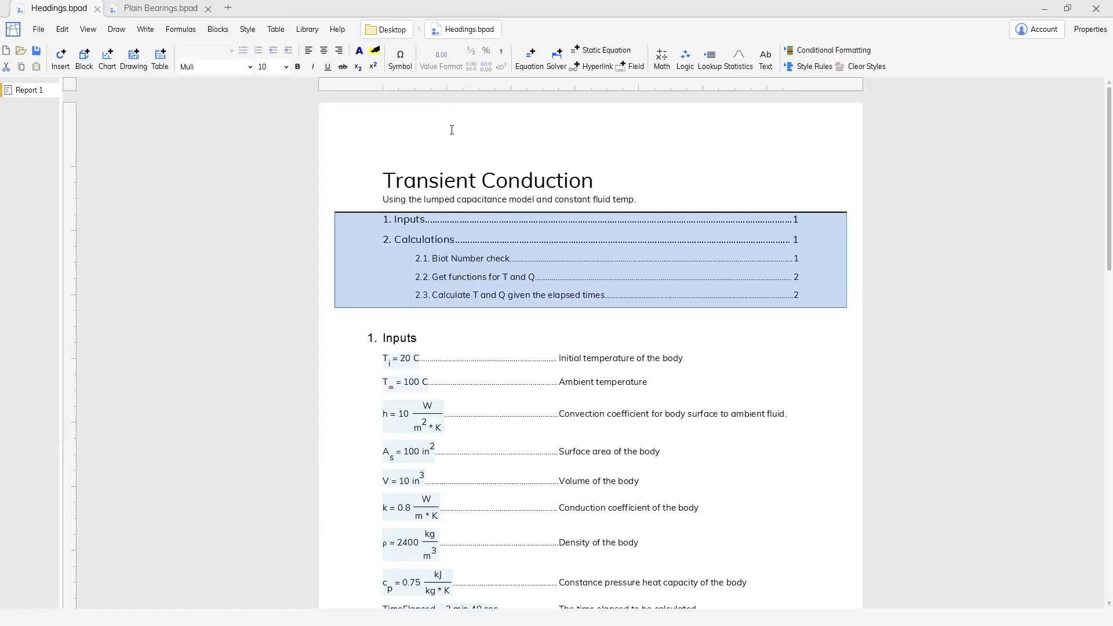
pyautogui.click(475, 341)
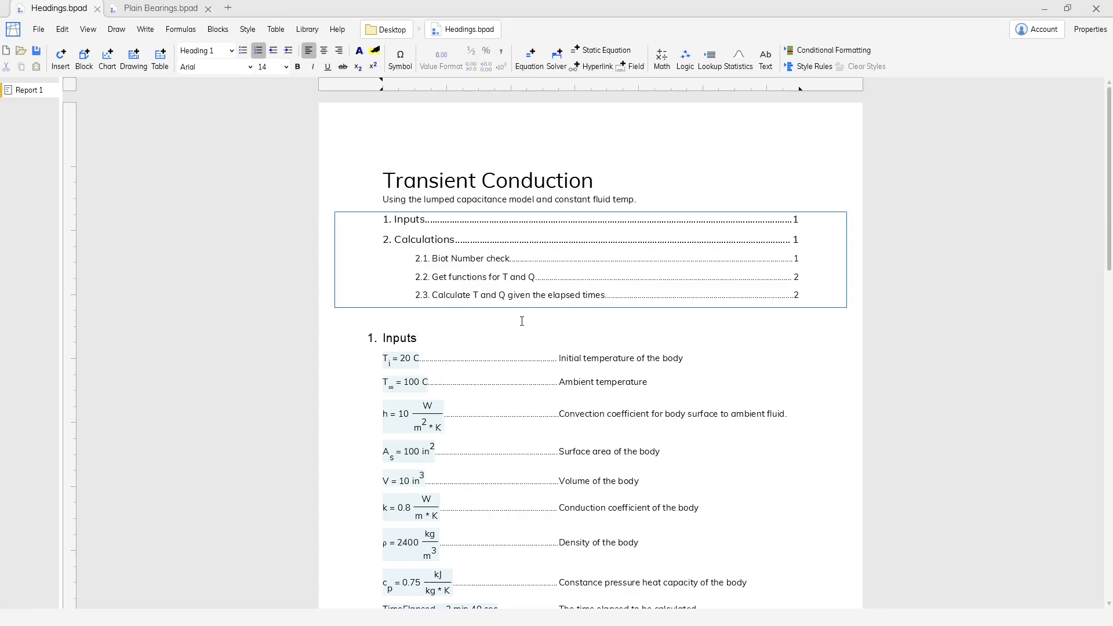
# Visit heading 2.2 Get functions for T and Q and the TOC_1 block through the Navigation Tree, closing the tree at the end.
pyautogui.click(90, 36)
pyautogui.click(88, 48)
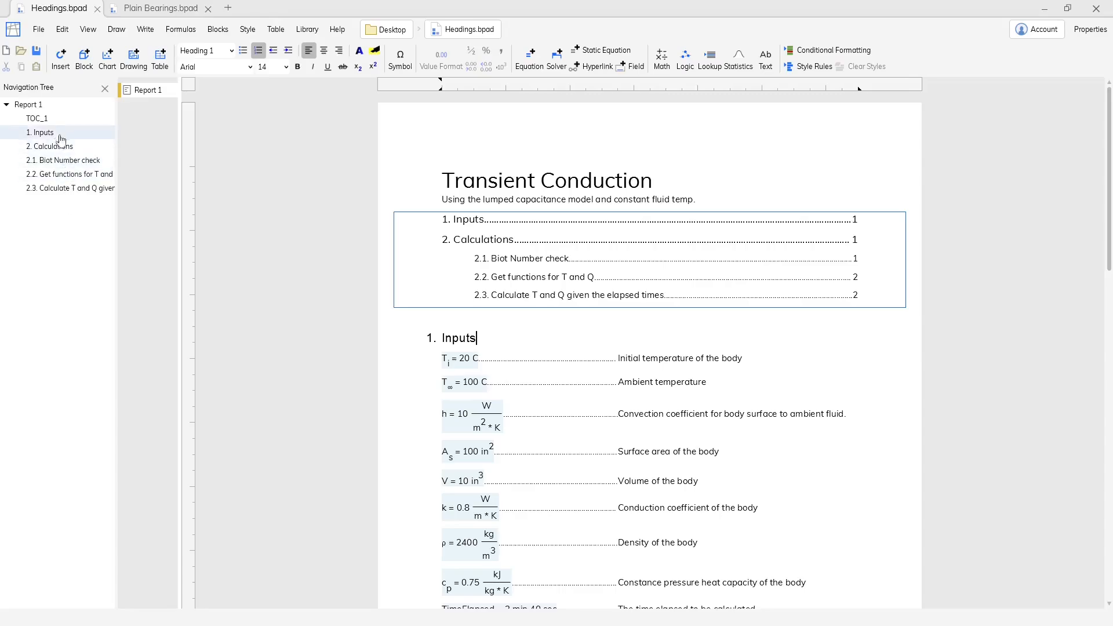
pyautogui.click(70, 175)
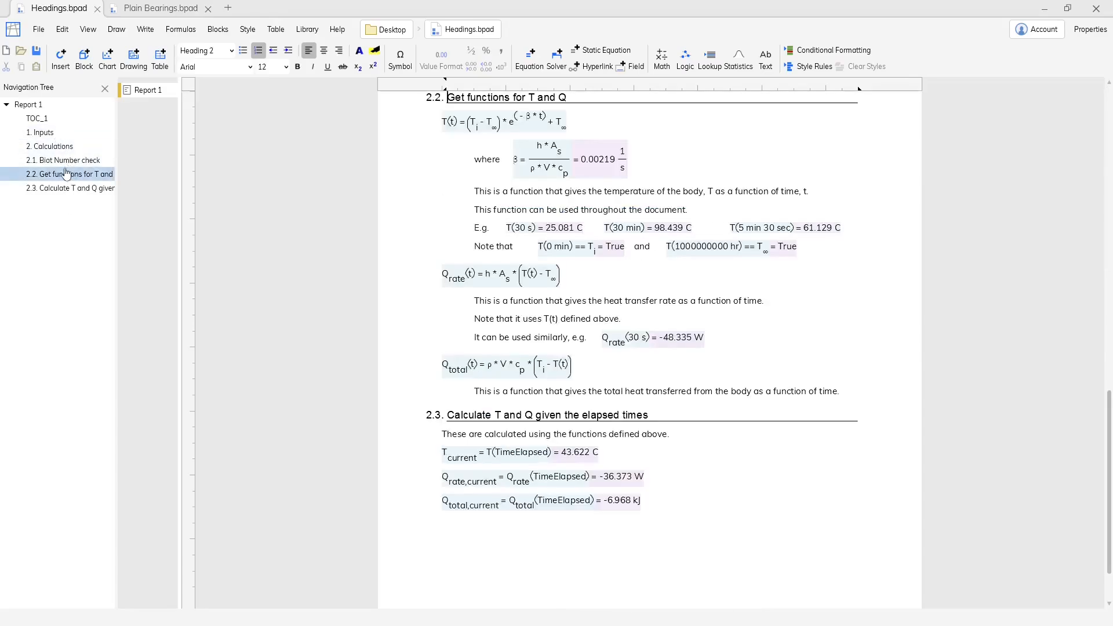
pyautogui.click(58, 122)
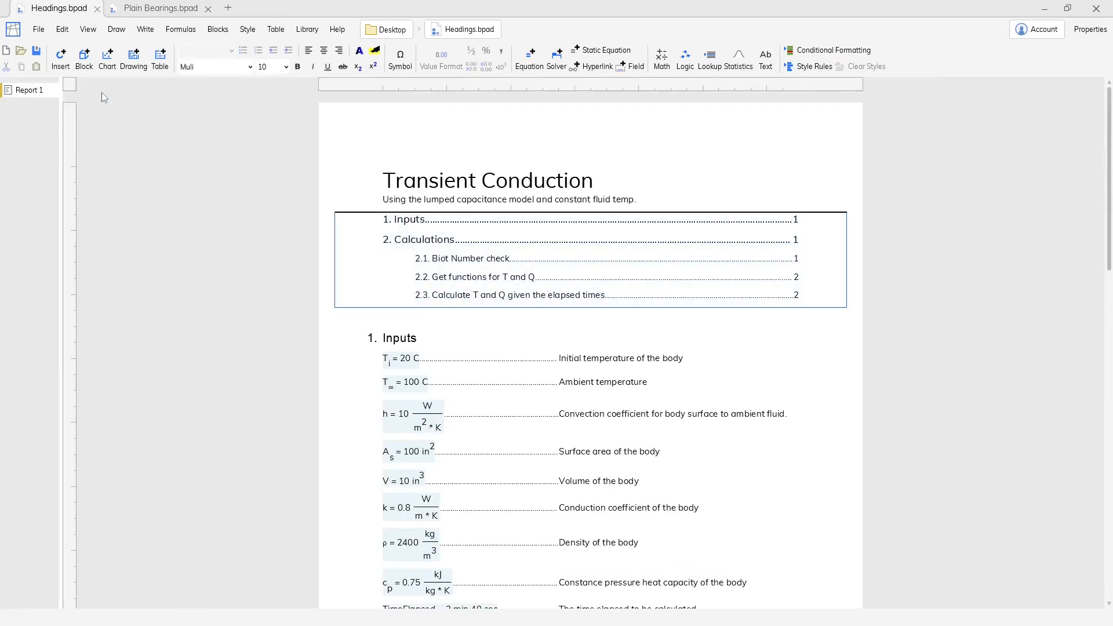
pyautogui.click(105, 89)
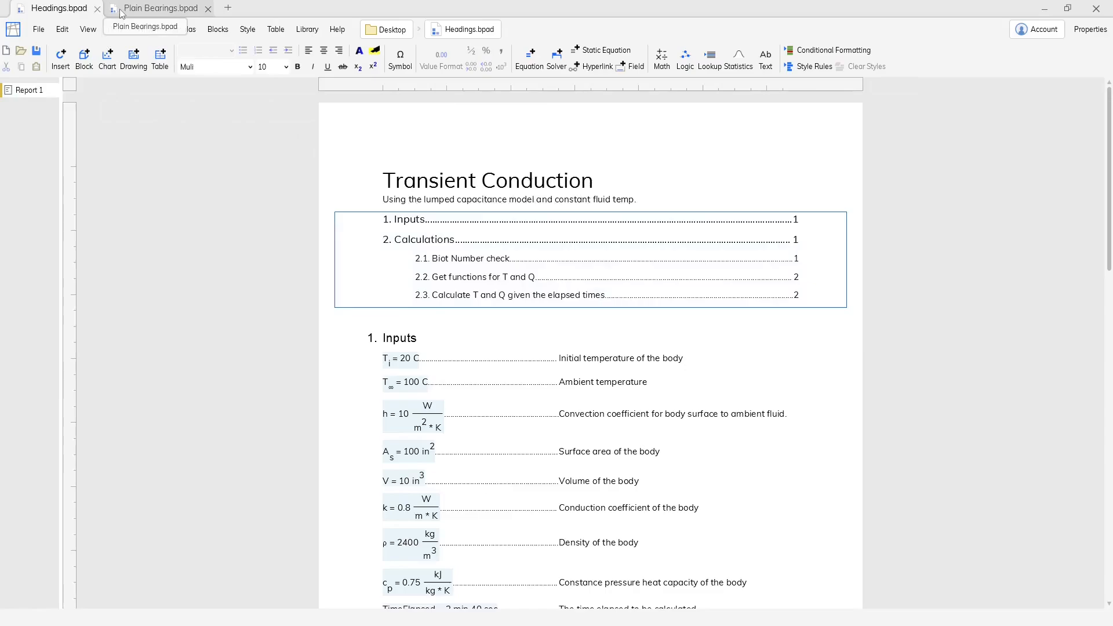
# Switch to Plain Bearings.bpad and examine the numbered report's table of contents and first section headings.
pyautogui.click(160, 8)
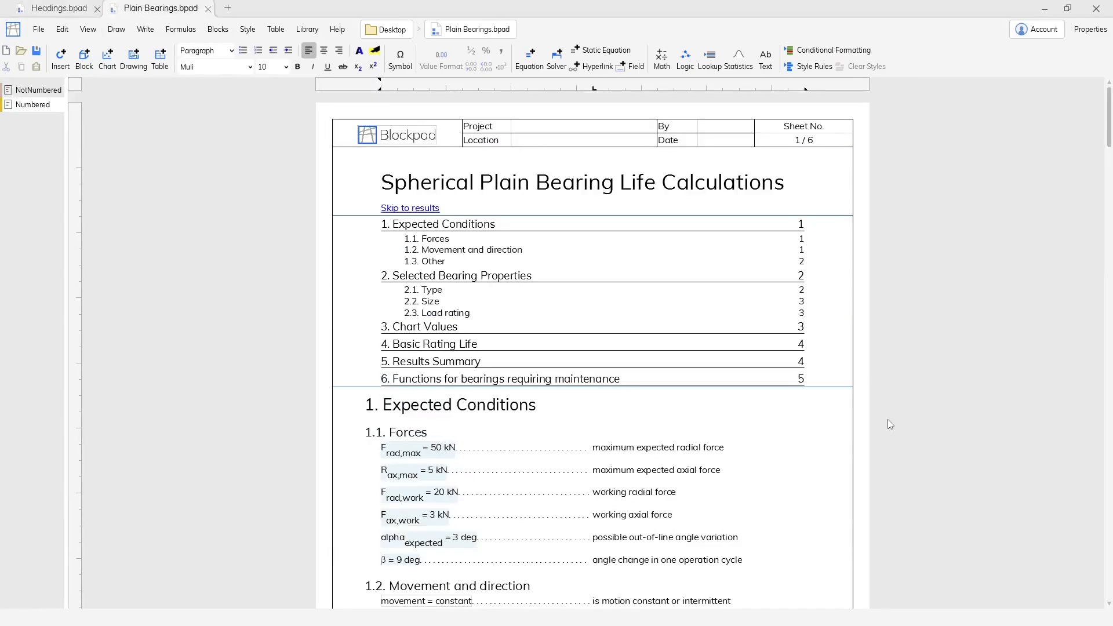
pyautogui.scroll(-10, 888, 419)
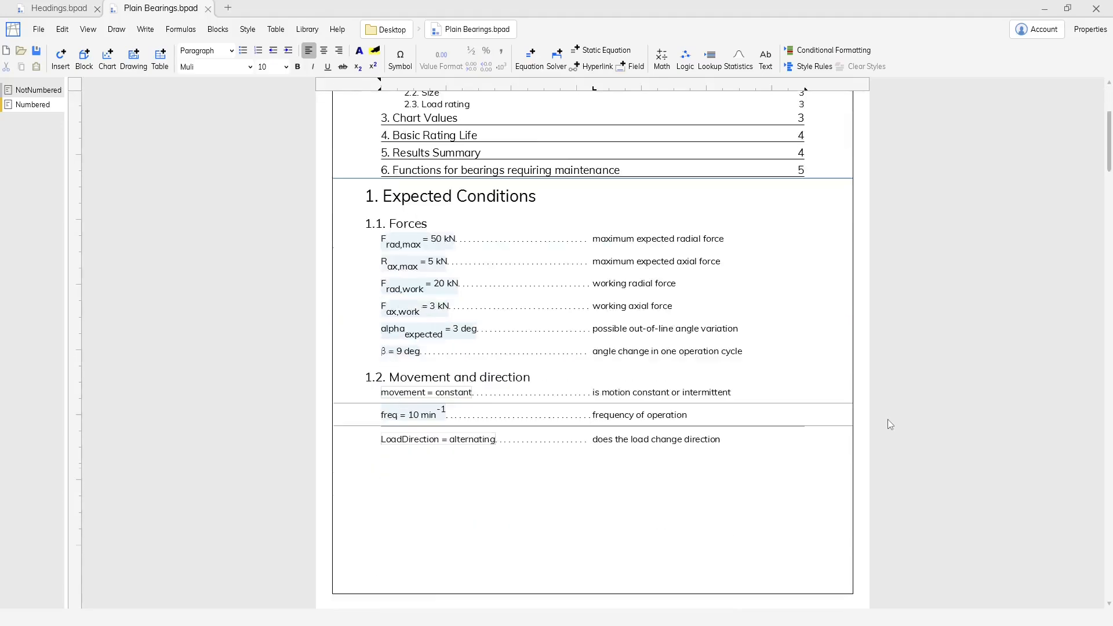
pyautogui.scroll(10, 887, 419)
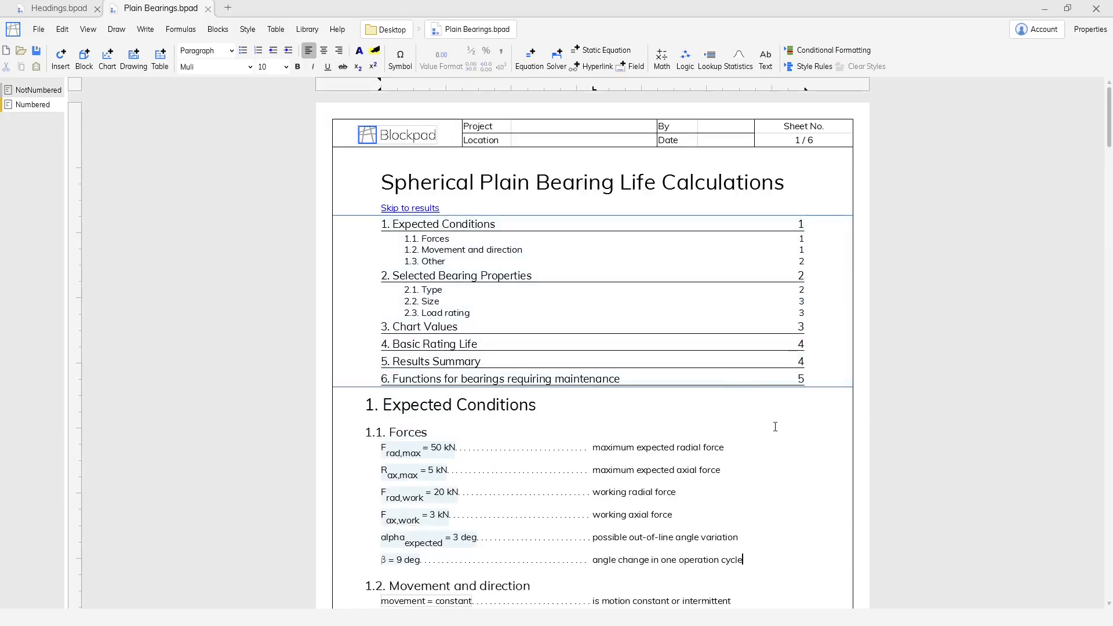
pyautogui.scroll(-1, 781, 458)
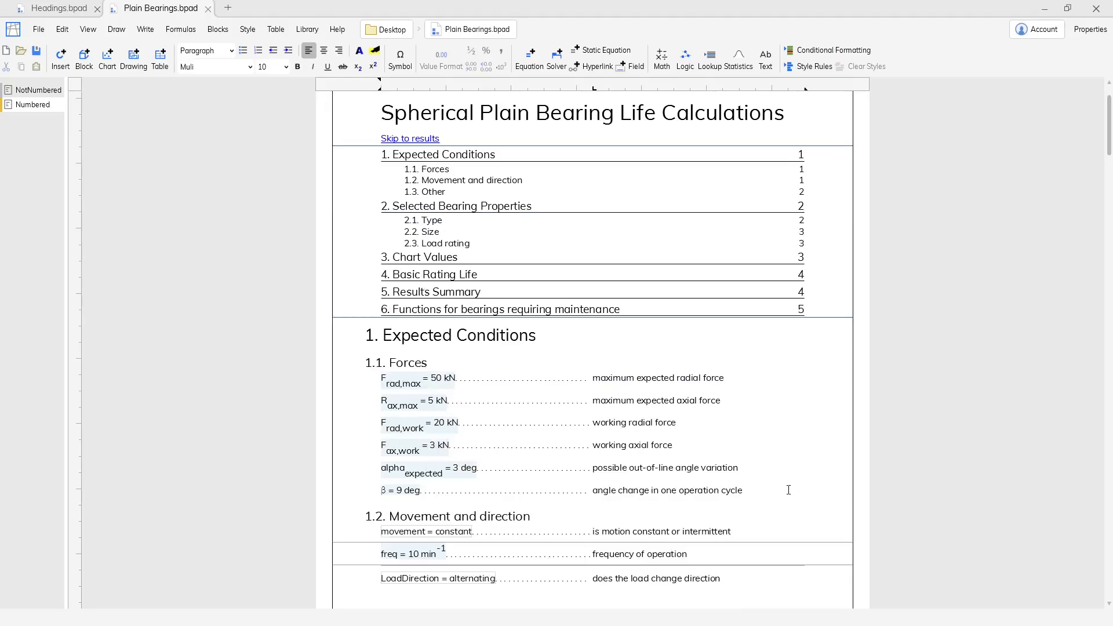
# Add "Another heading" as a numbered Heading 2 after the last Forces entry and refresh the table of contents.
pyautogui.click(788, 490)
pyautogui.press('Return')
pyautogui.write('Another heading')
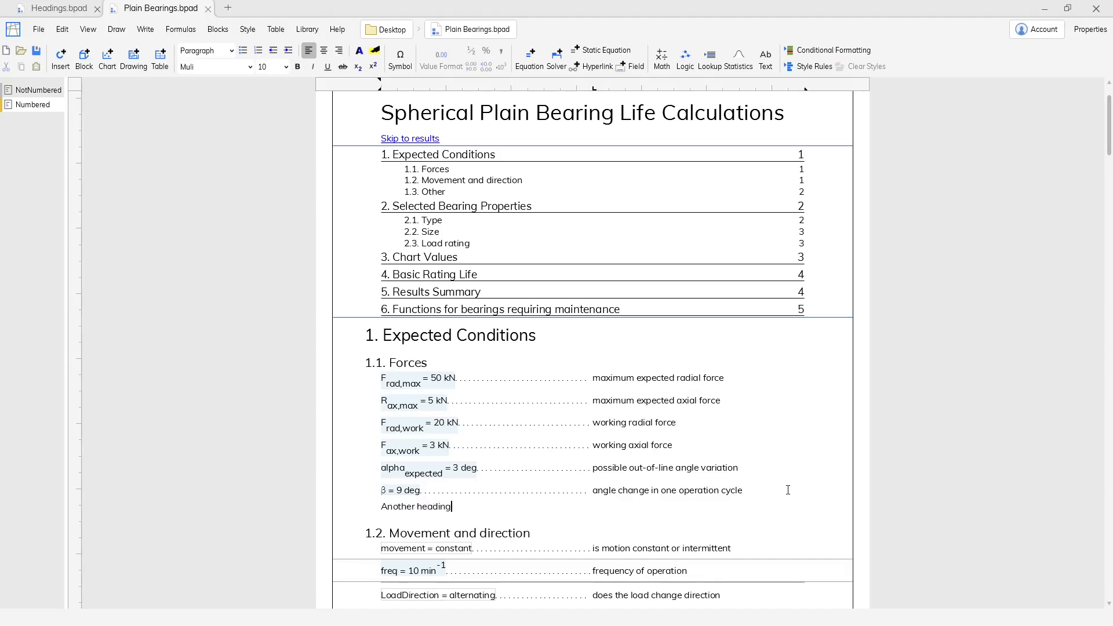
pyautogui.click(207, 51)
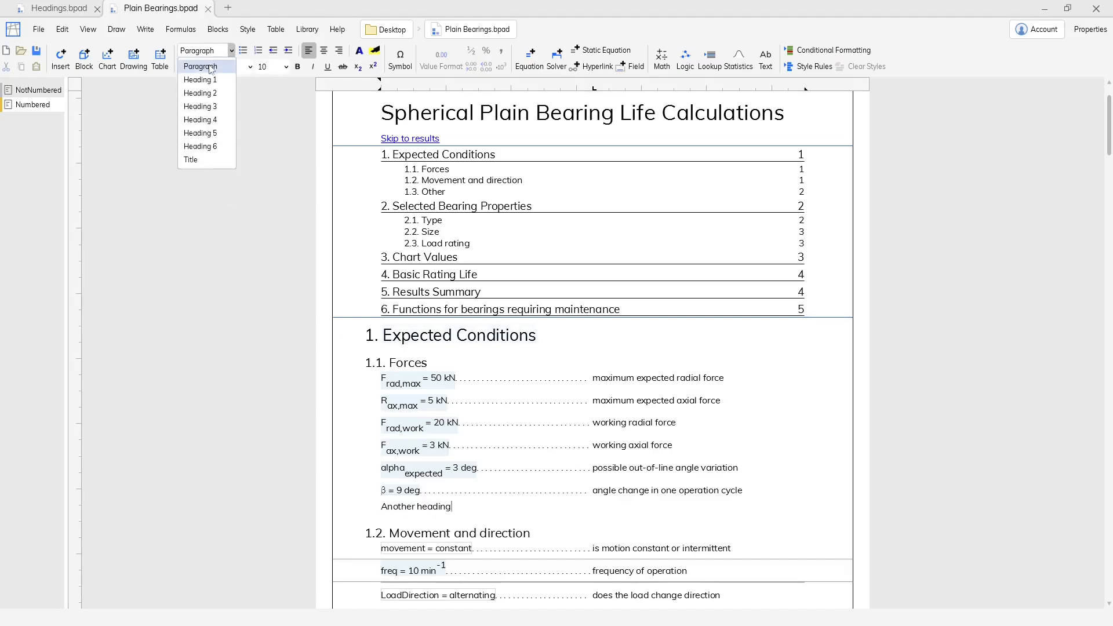
pyautogui.click(210, 96)
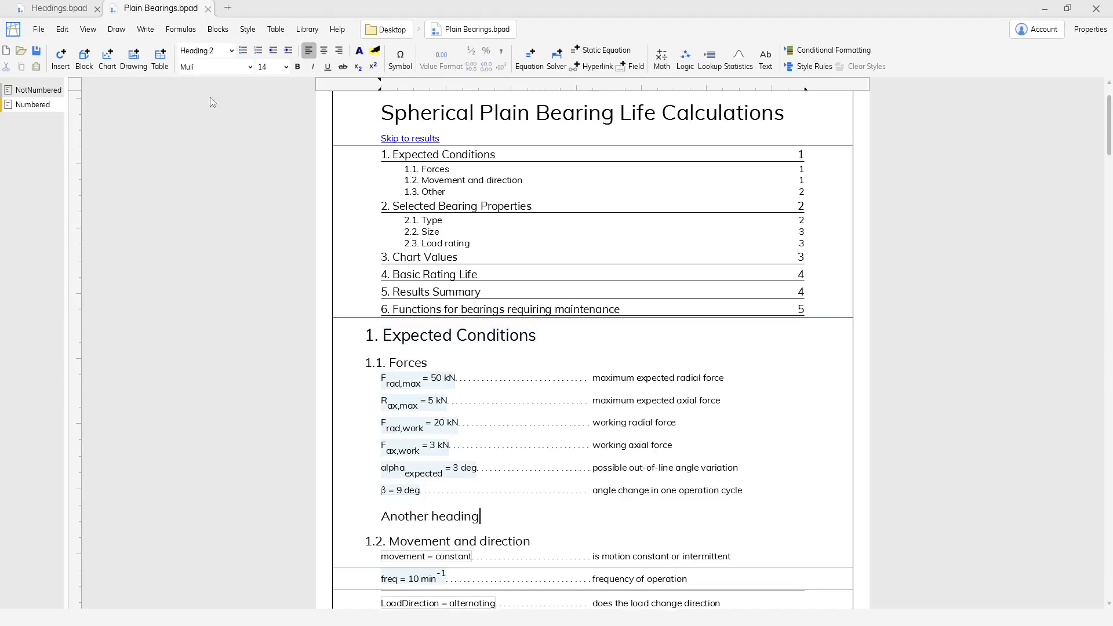
pyautogui.click(257, 51)
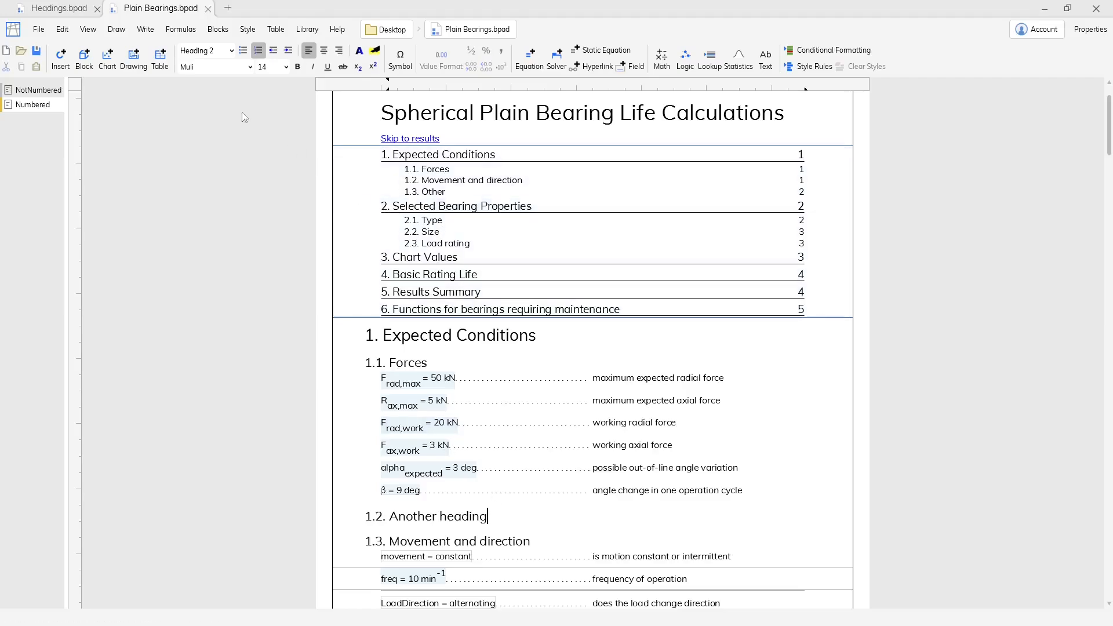
pyautogui.click(181, 29)
pyautogui.click(177, 51)
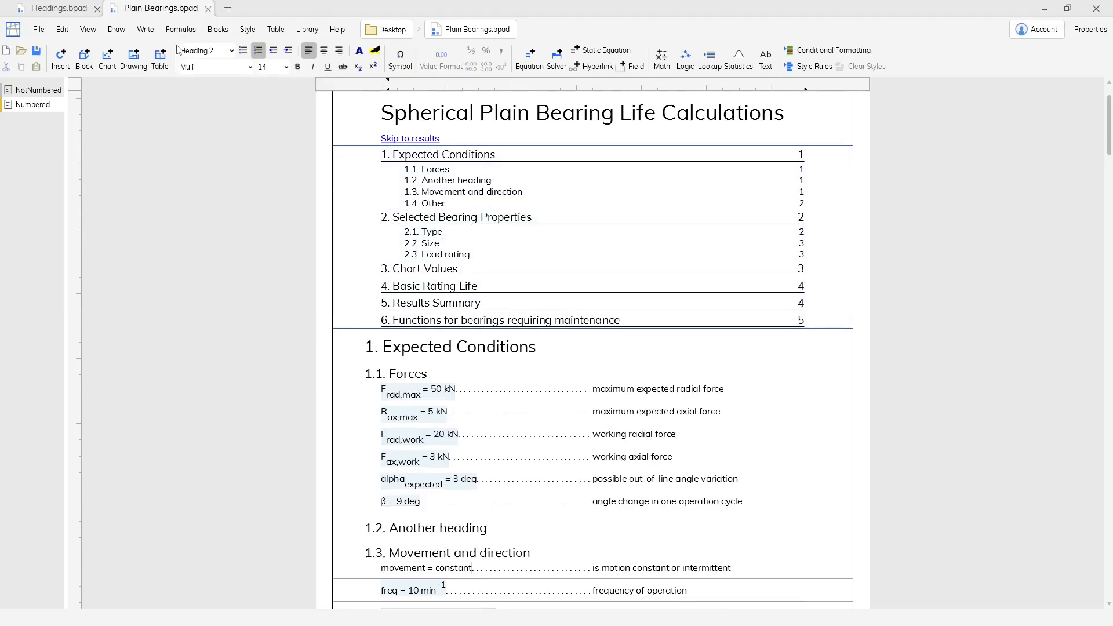
# Change the "Another heading" line to the Heading 1 style.
pyautogui.click(526, 184)
pyautogui.click(205, 52)
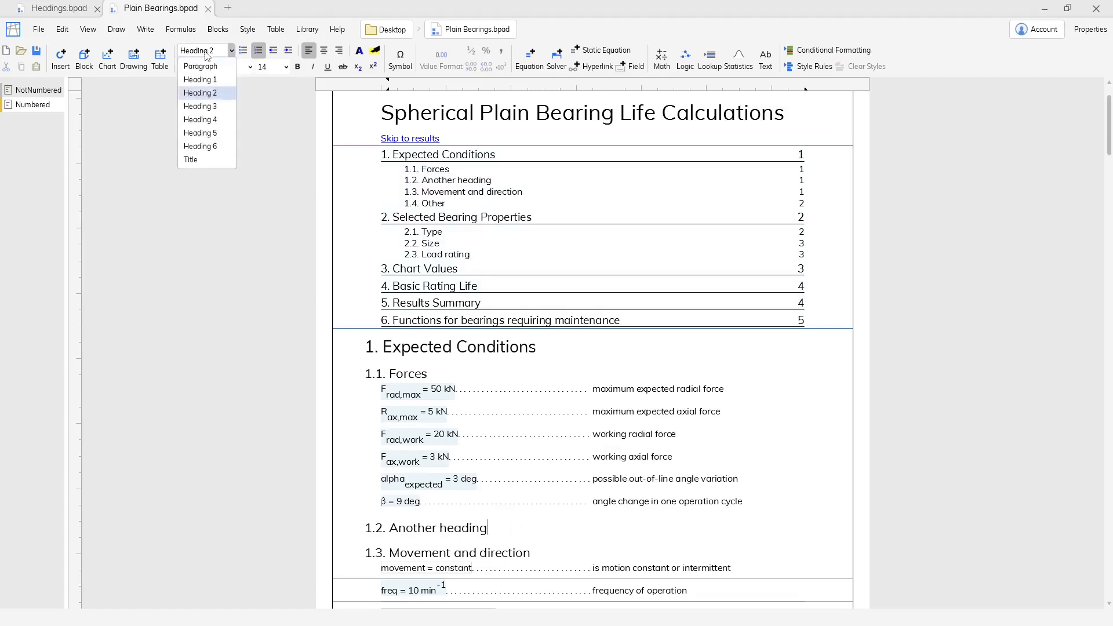
pyautogui.click(203, 80)
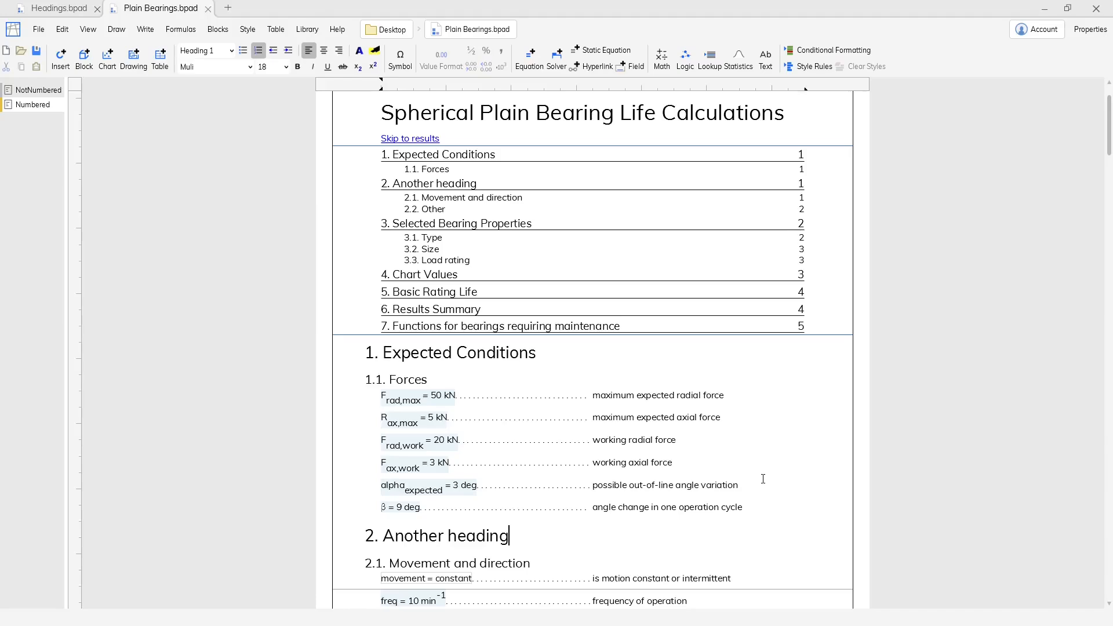
# Remove the "Another heading" line from below the Forces entries.
pyautogui.press('BackSpace')
pyautogui.press('BackSpace')
pyautogui.press('BackSpace')
pyautogui.press('BackSpace')
pyautogui.press('BackSpace')
pyautogui.press('BackSpace')
pyautogui.press('BackSpace')
pyautogui.press('BackSpace')
pyautogui.press('BackSpace')
pyautogui.press('BackSpace')
pyautogui.press('BackSpace')
pyautogui.press('BackSpace')
pyautogui.press('BackSpace')
pyautogui.press('BackSpace')
pyautogui.press('BackSpace')
pyautogui.press('BackSpace')
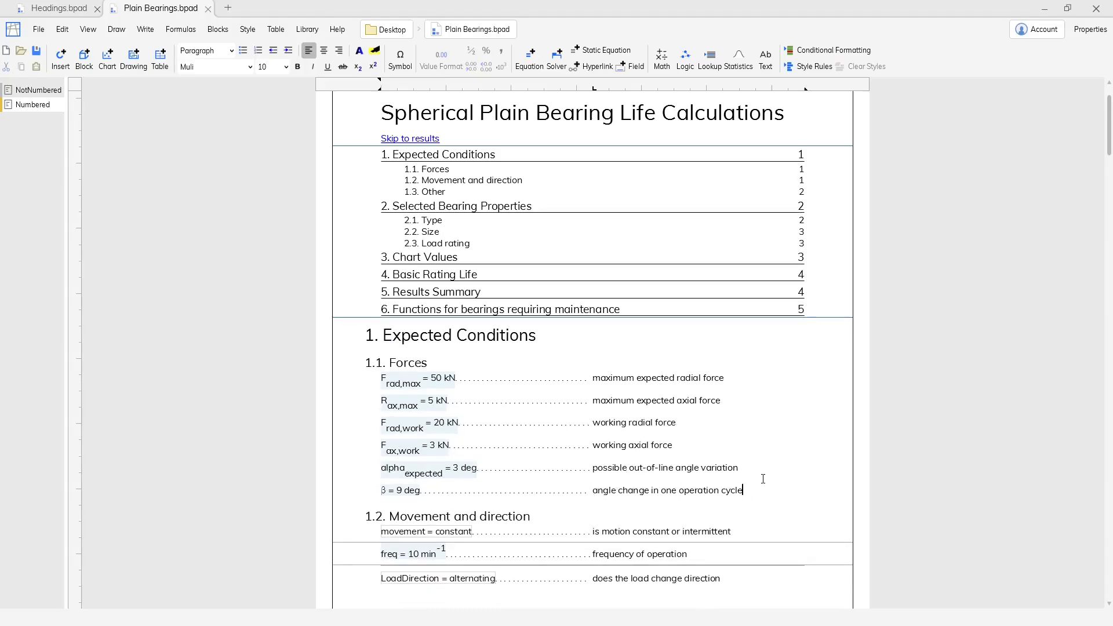